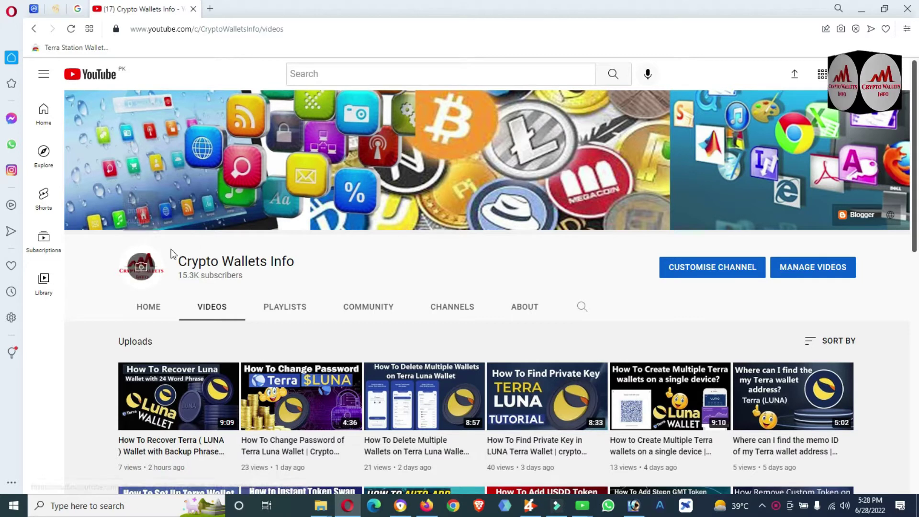
Go back to the Crypto Wallets Info channel's Home page and scroll through it.
click(35, 29)
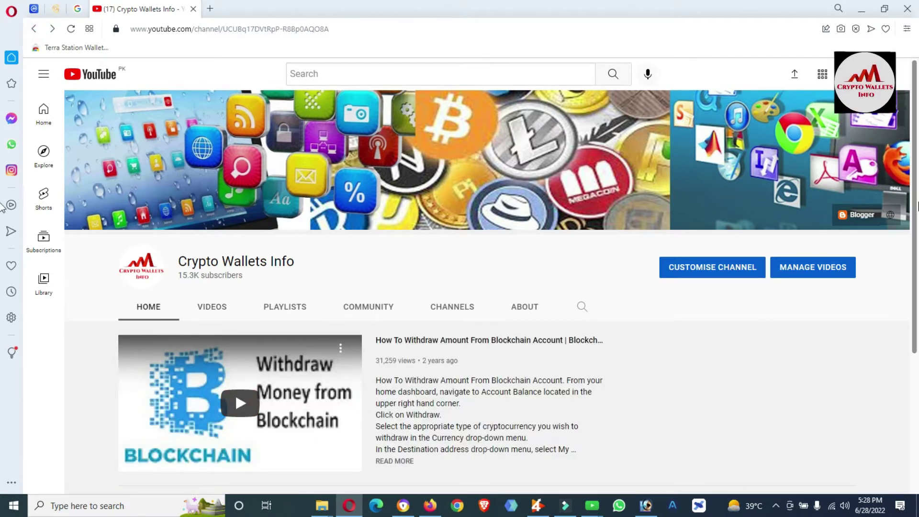
scroll(2, 330, down, 3)
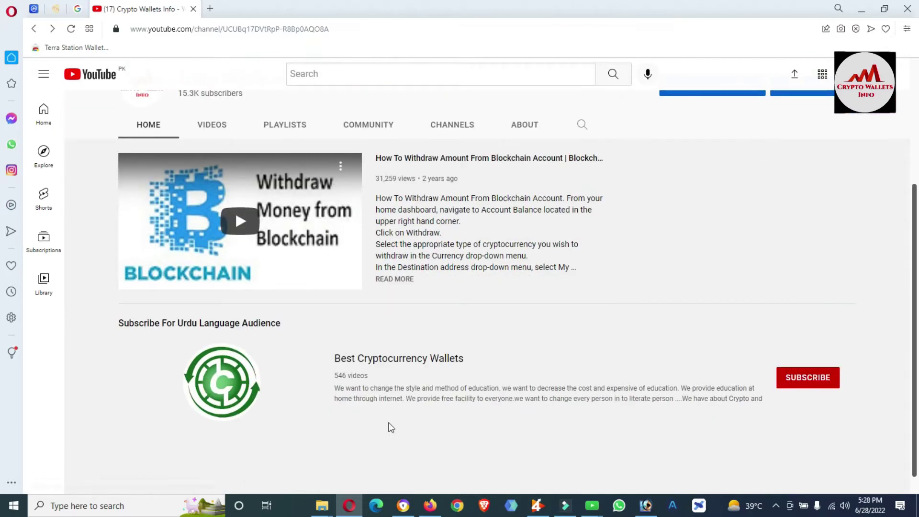
scroll(2, 301, up, 3)
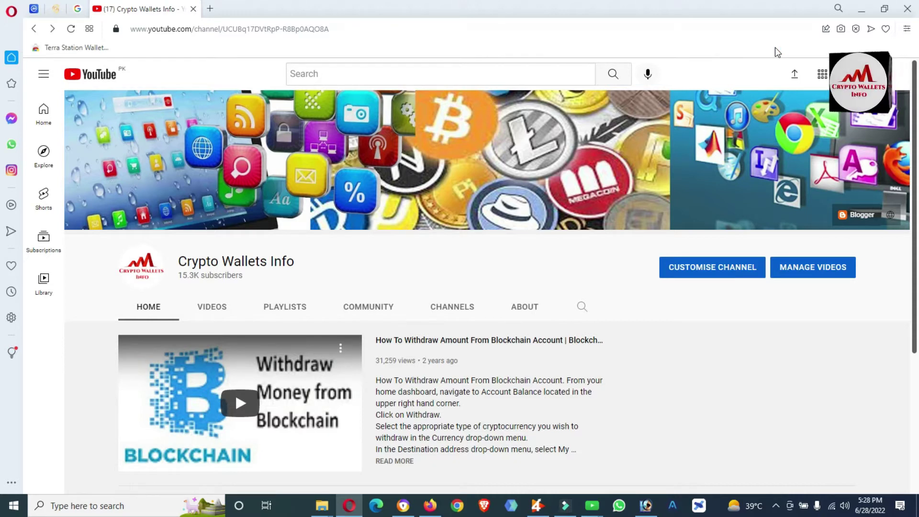
Open and close an extra new tab, then switch to the Google tab.
click(210, 14)
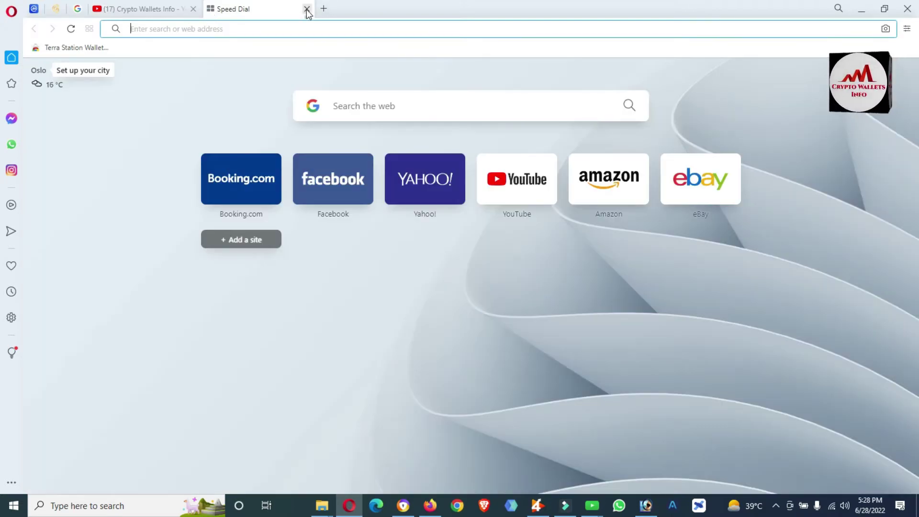
click(307, 8)
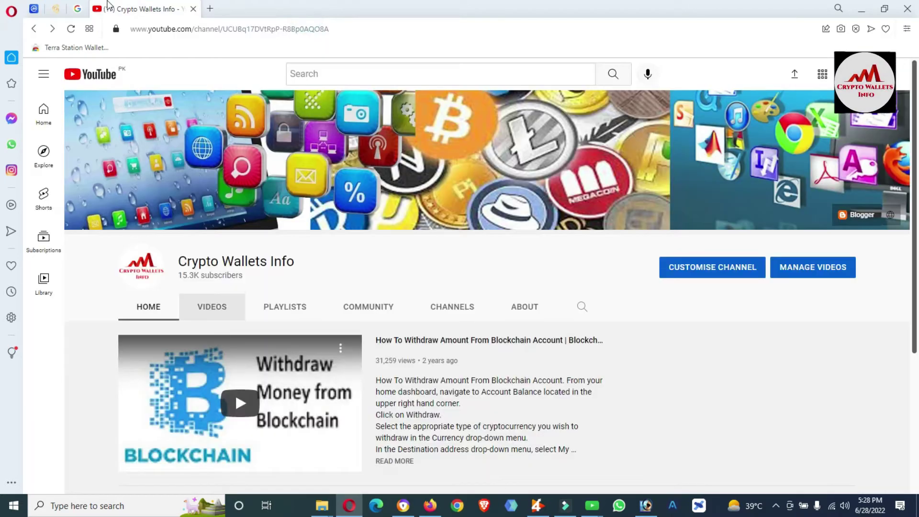
click(77, 9)
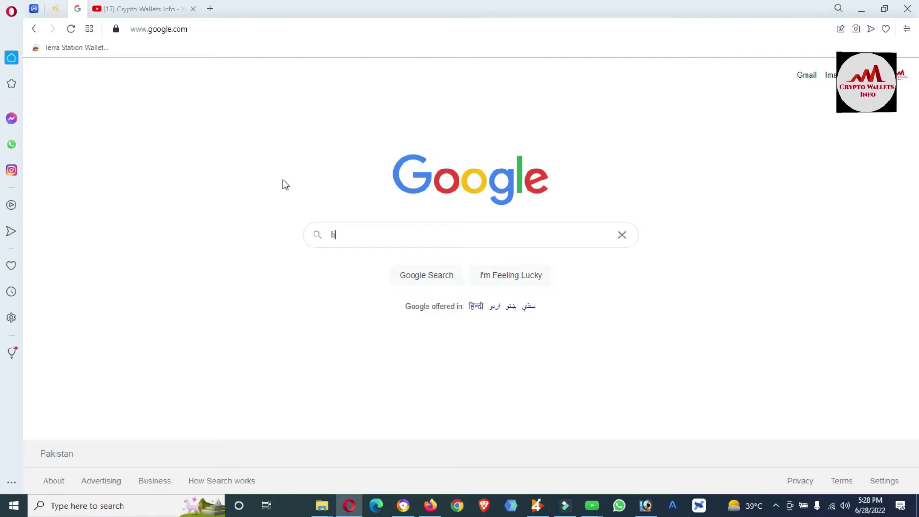
Search Google for 'terra luna wallet extension' and open the Terra Station Wallet store listing.
text(lu)
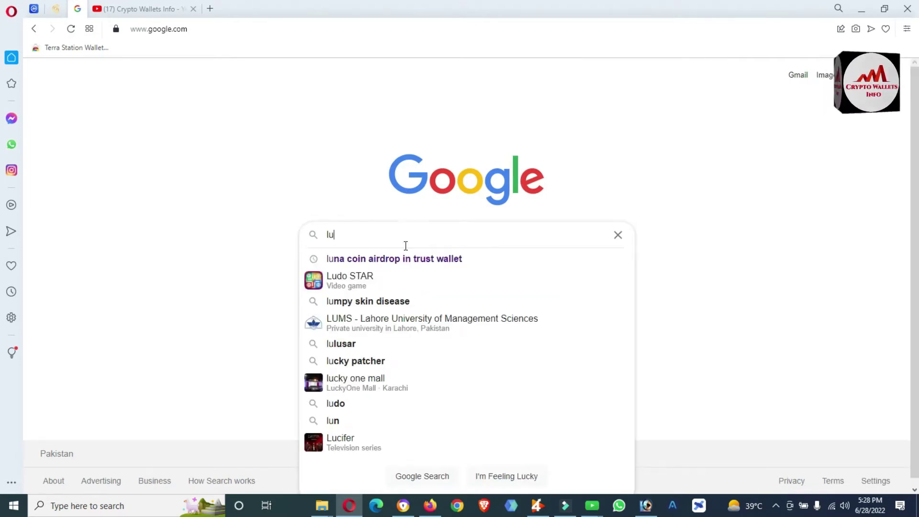
text(na)
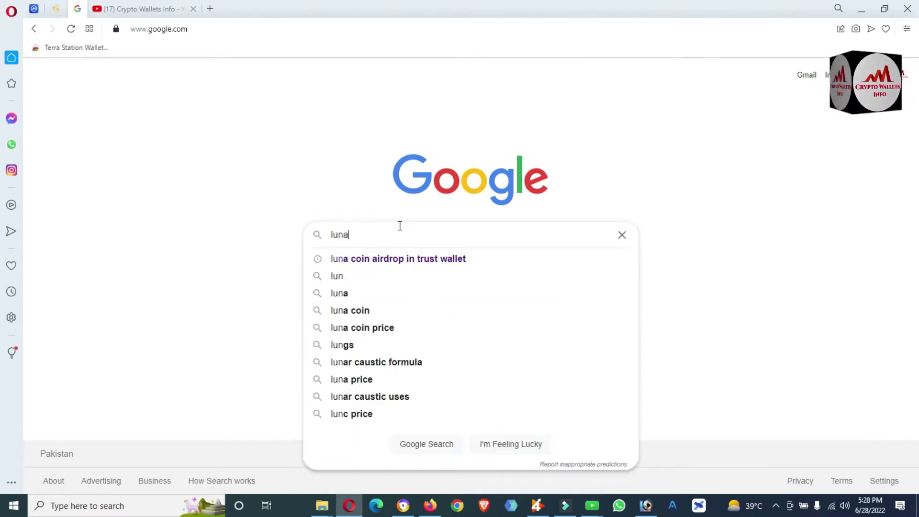
key(BackSpace)
key(BackSpace)
key(BackSpace)
key(BackSpace)
key(BackSpace)
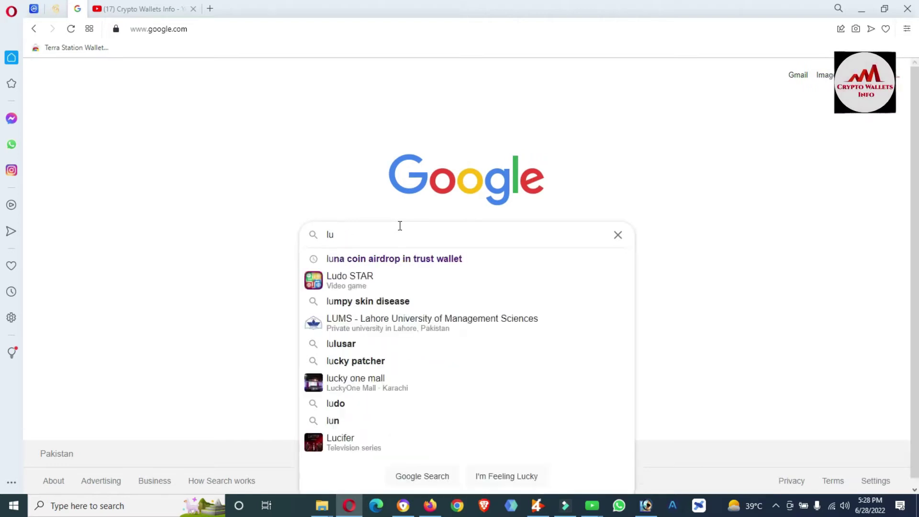
text(teraa)
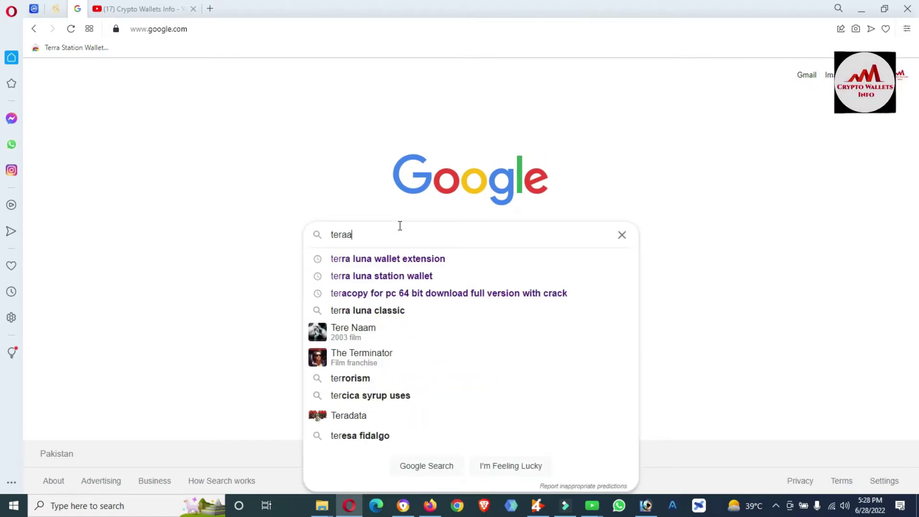
key(BackSpace)
key(BackSpace)
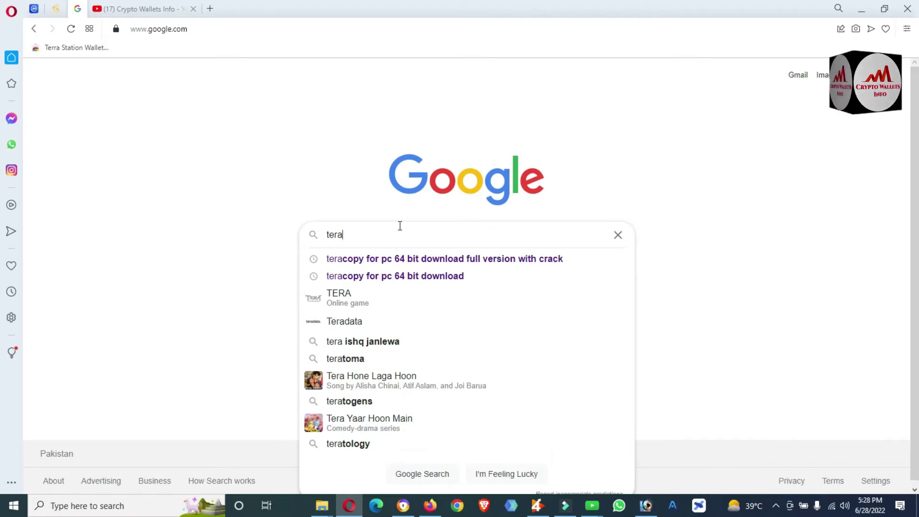
click(414, 267)
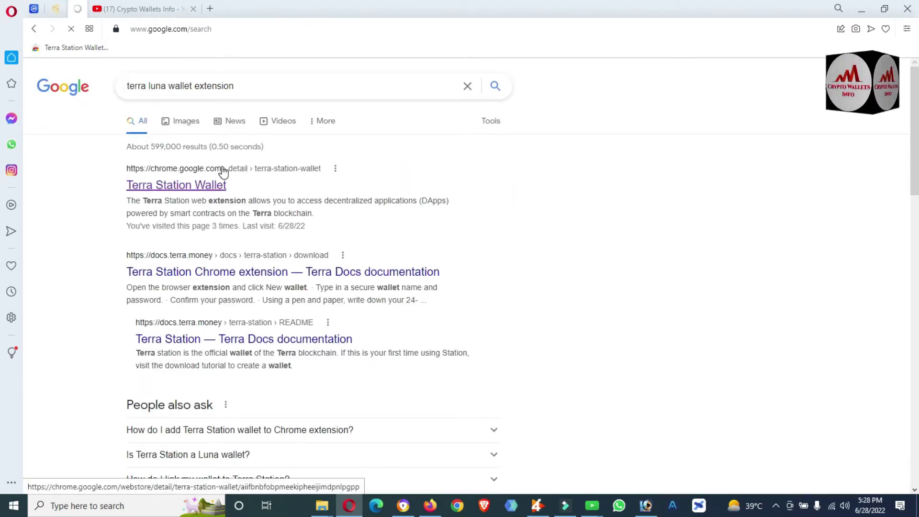
click(180, 190)
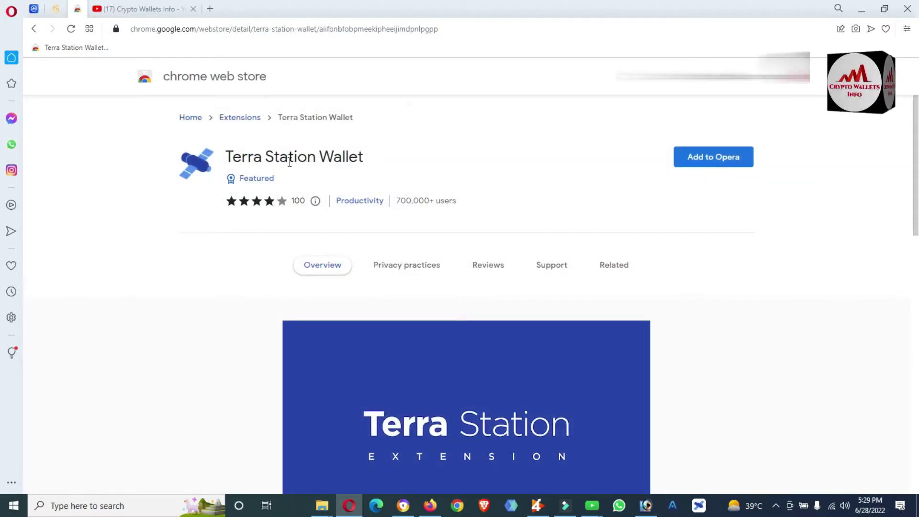
Add the Terra Station Wallet extension to Opera and confirm with Add extension.
click(708, 162)
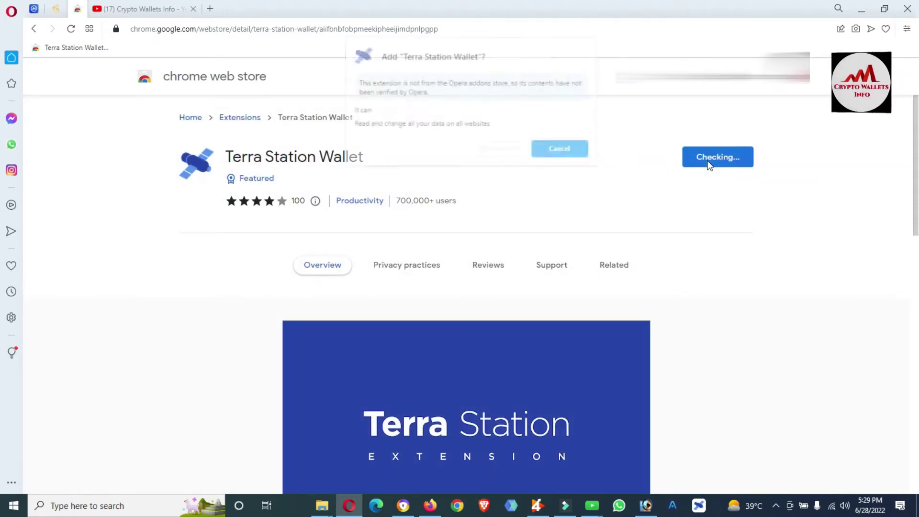
click(499, 149)
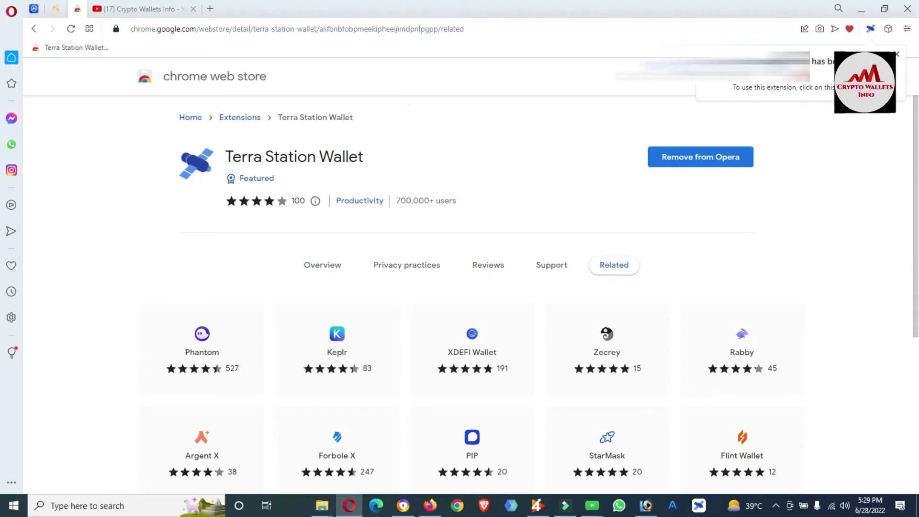
Expand the Terra Station wallet popup into a full tab and choose New wallet.
click(870, 29)
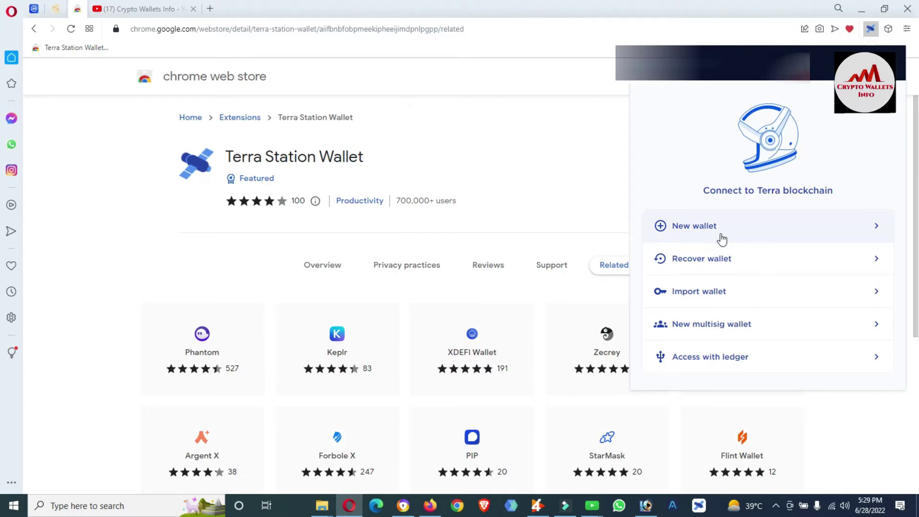
click(882, 63)
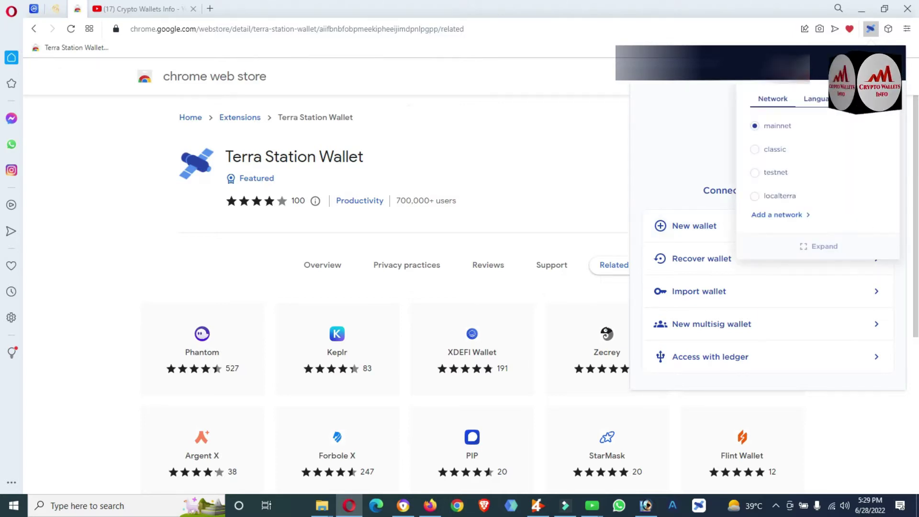
click(843, 247)
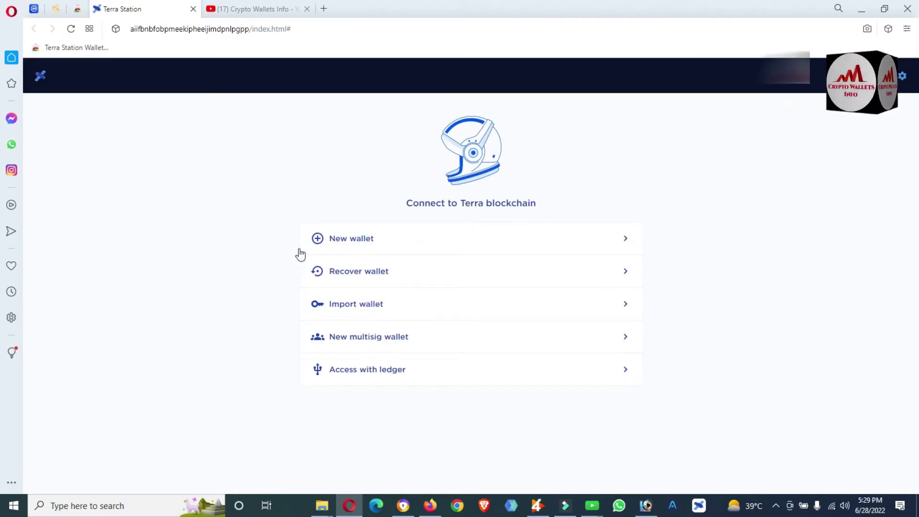
click(370, 239)
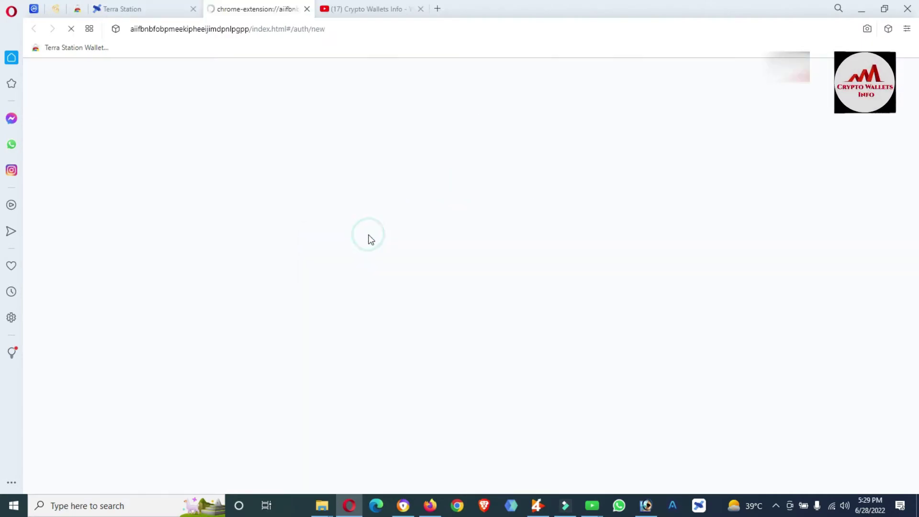
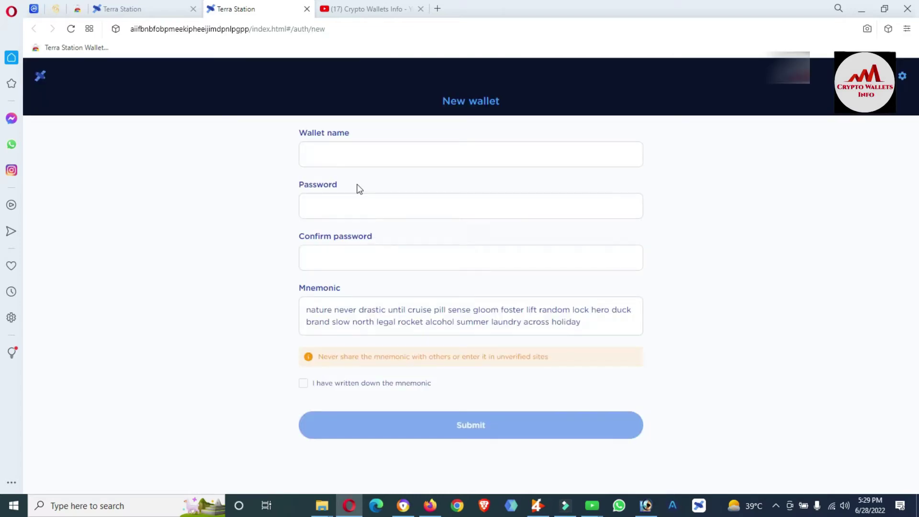
Name the wallet 'lunawallet', enter a matching password twice, and copy the full mnemonic phrase.
click(353, 164)
text(lunawallet)
click(380, 205)
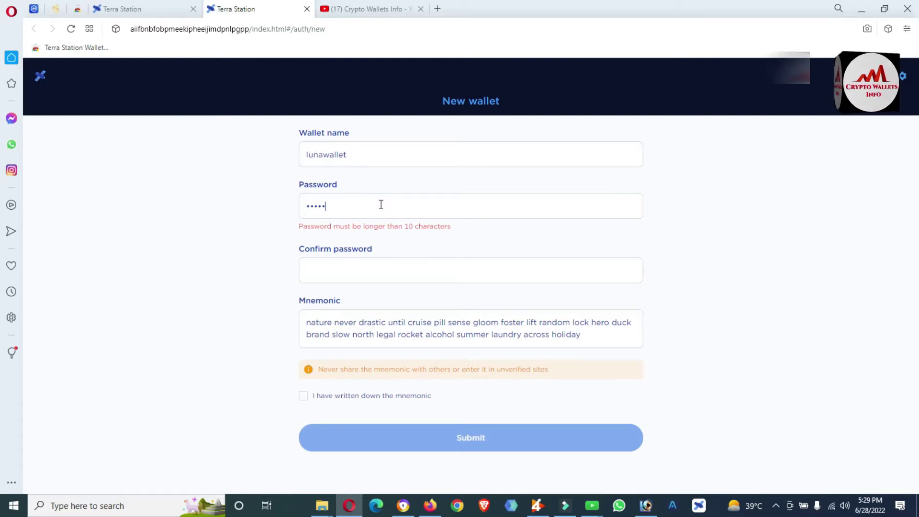
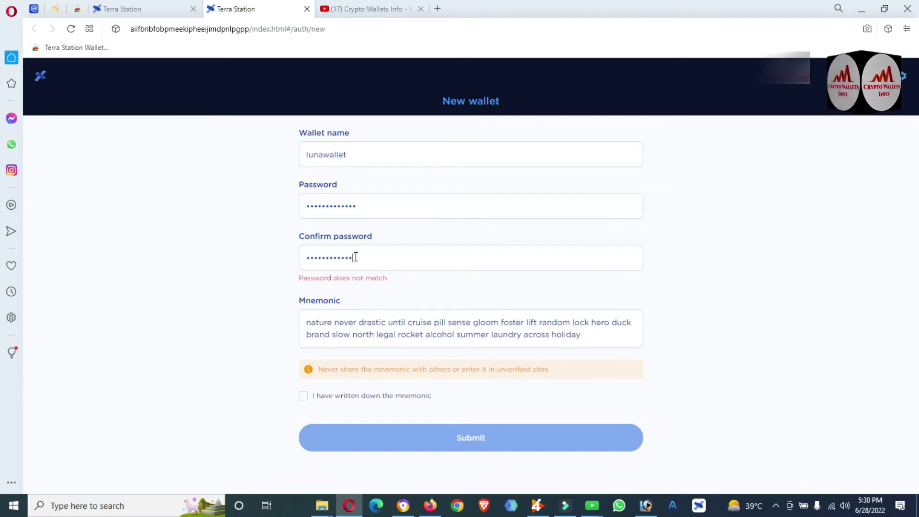
drag(585, 323, 303, 306)
key(ctrl+c)
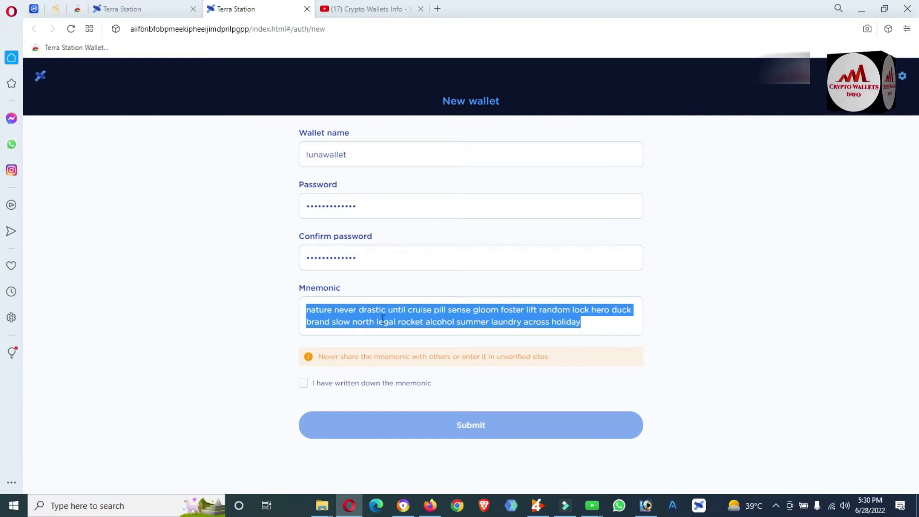
Paste the copied mnemonic into a new Notepad note, then go back to the wallet form.
click(116, 508)
text(note)
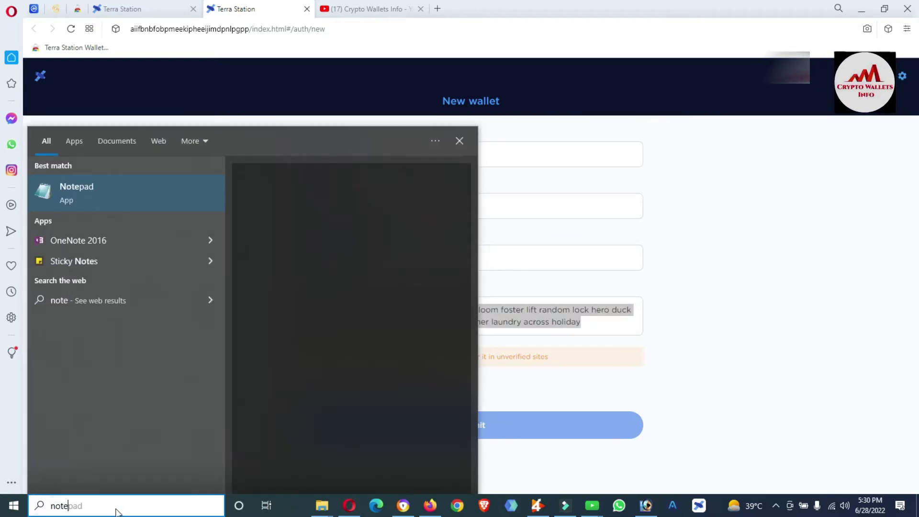
click(125, 197)
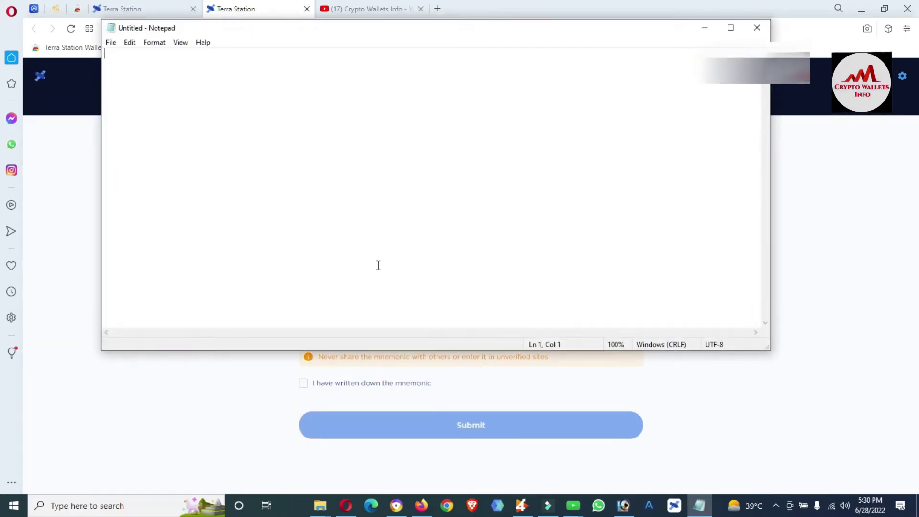
key(ctrl+v)
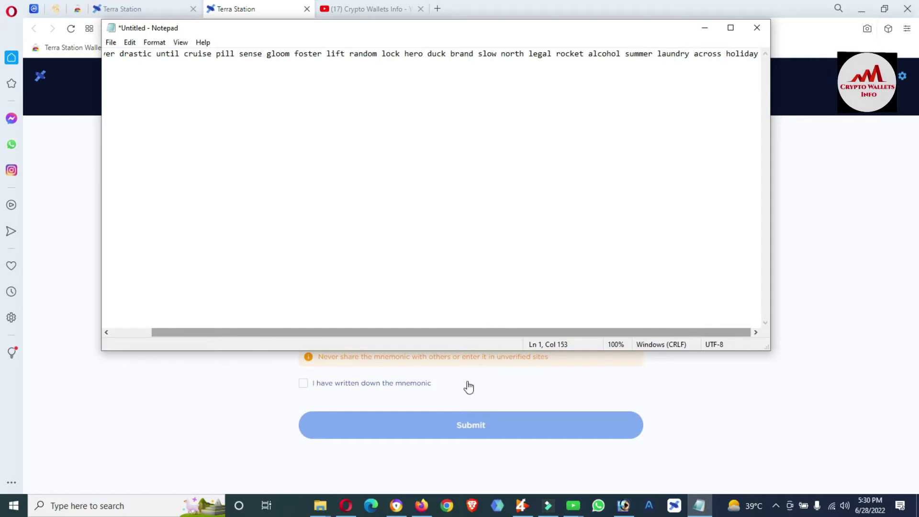
click(754, 390)
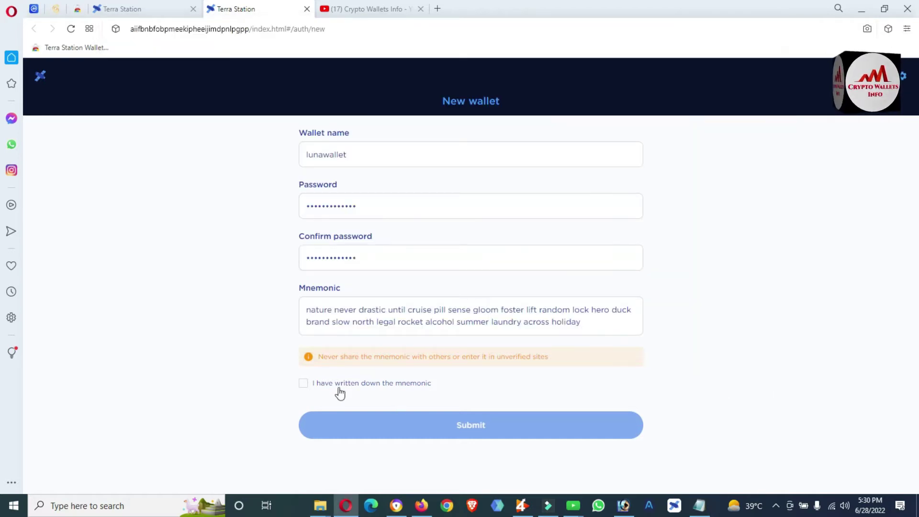
Confirm the mnemonic is written down, submit, and place the mnemonic note beside the word check.
click(303, 385)
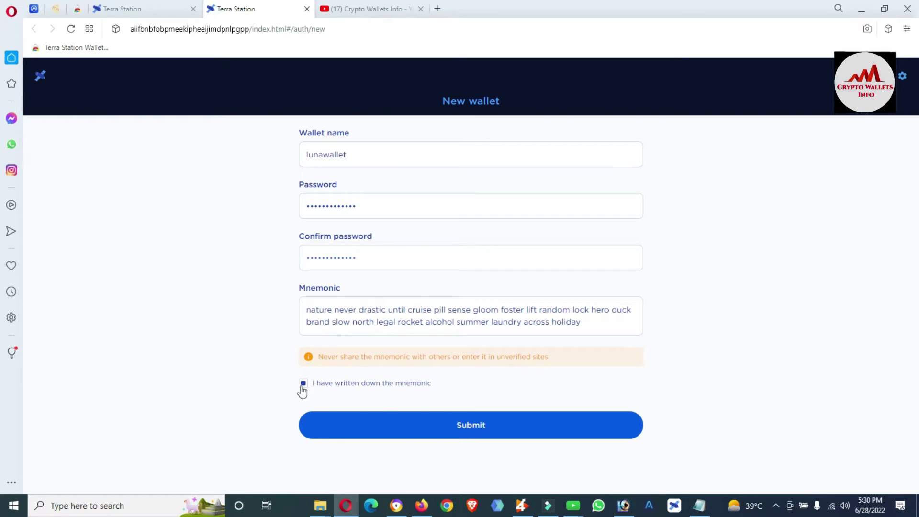
click(469, 424)
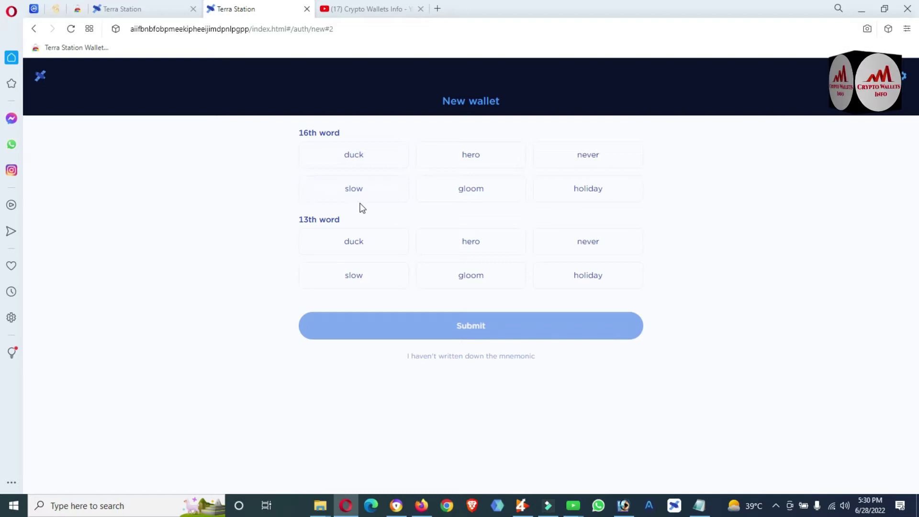
click(699, 506)
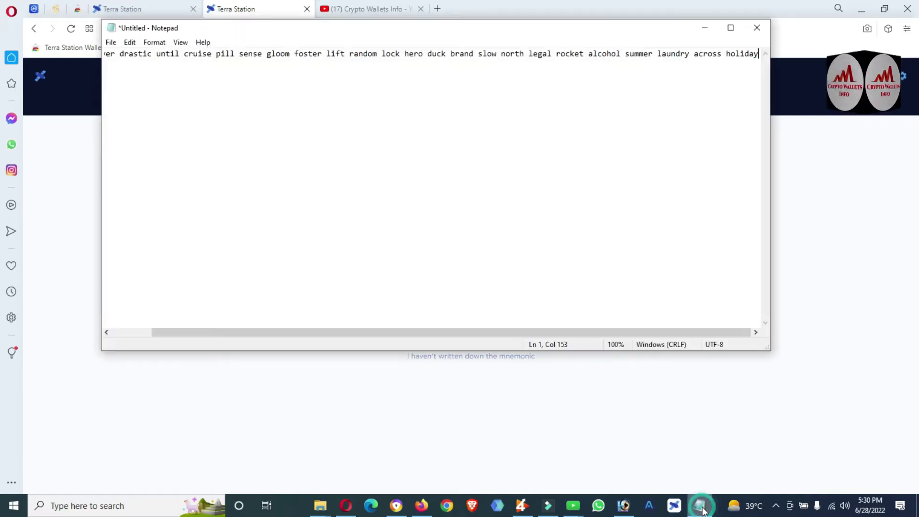
drag(496, 332, 322, 338)
drag(368, 32, 539, 260)
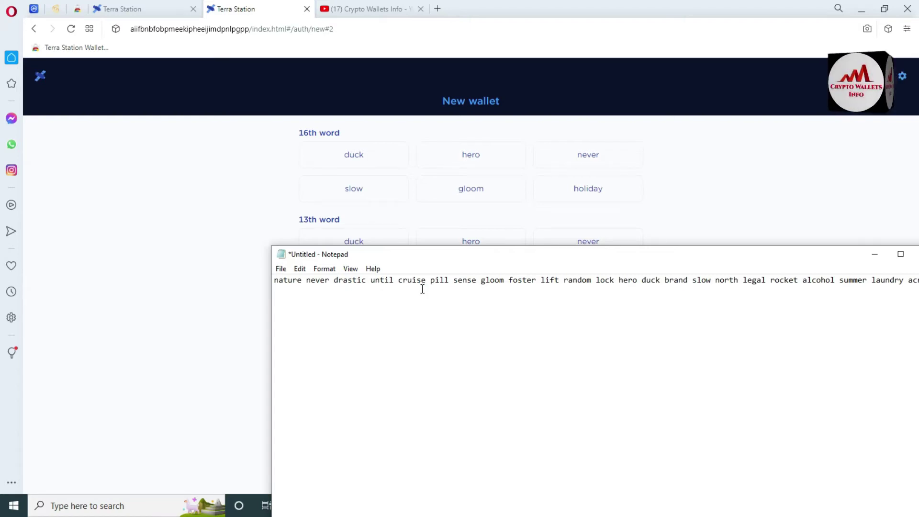
drag(436, 256, 341, 268)
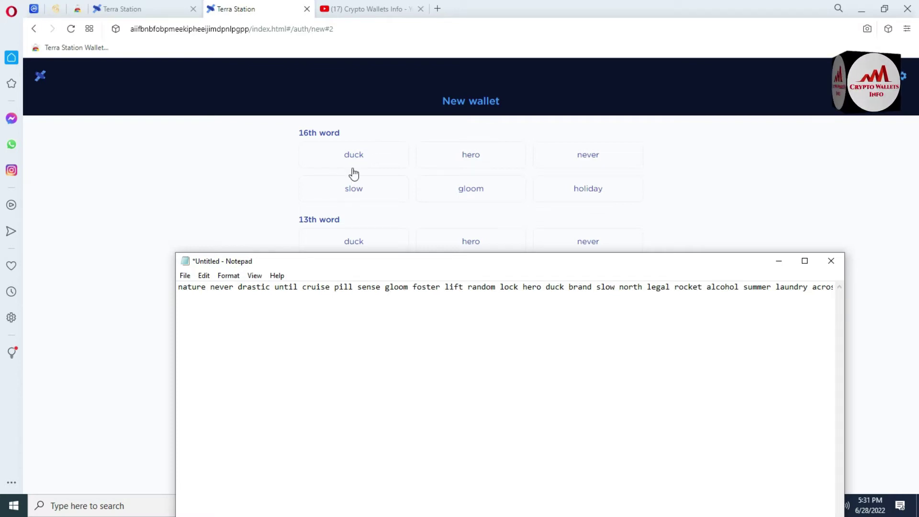
Pick slow as the 16th word and hero as the 13th, then submit the check.
click(359, 191)
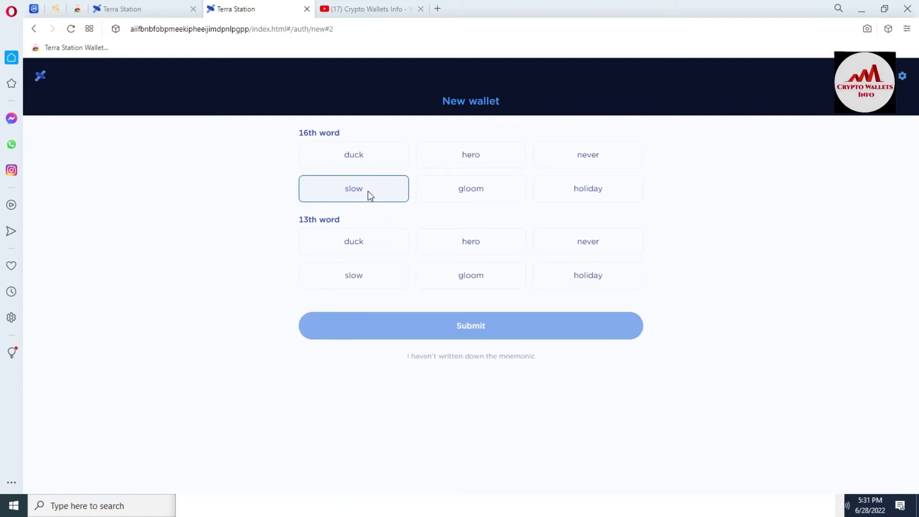
click(607, 510)
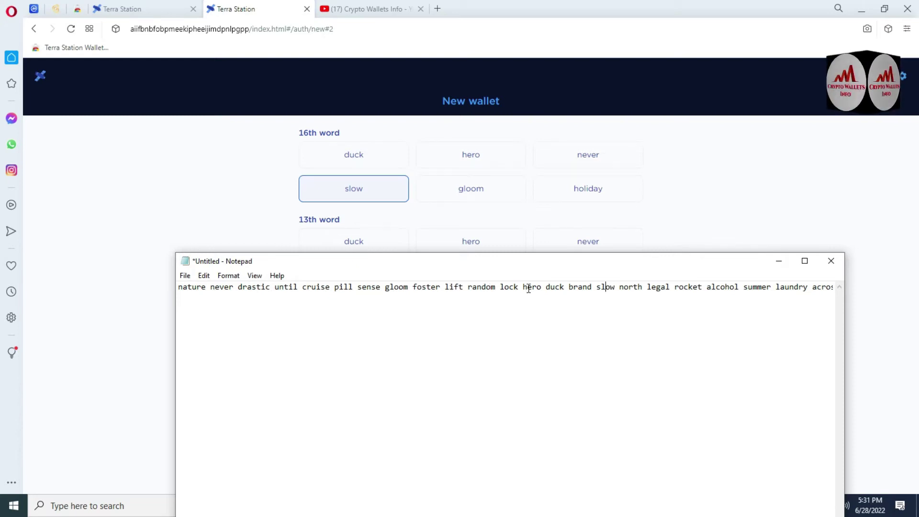
click(198, 217)
click(472, 243)
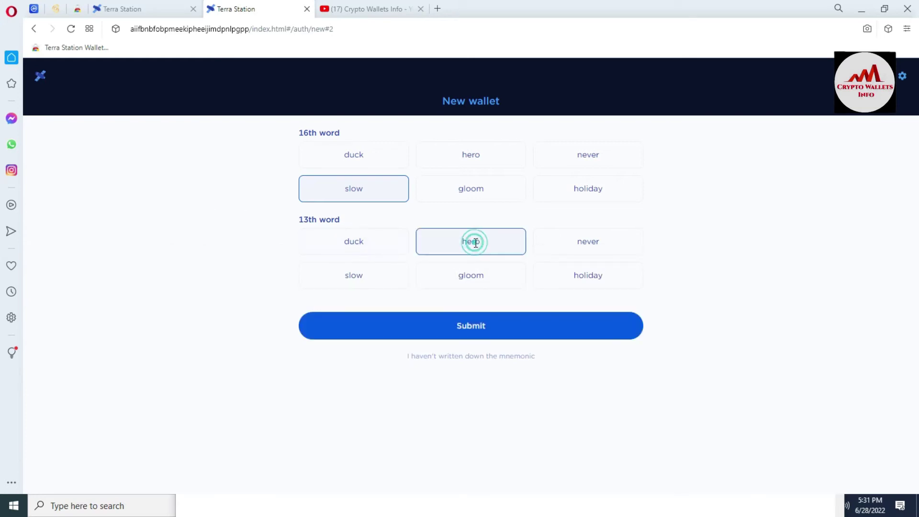
click(468, 328)
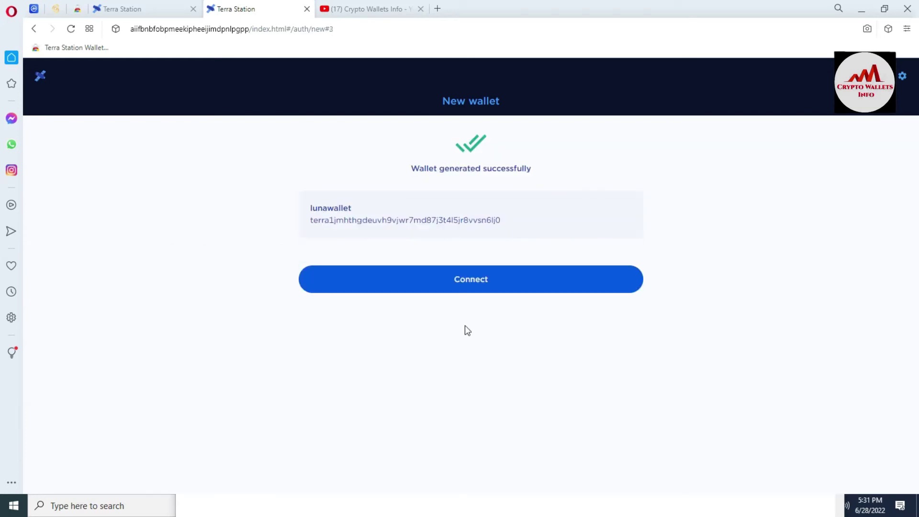
Connect lunawallet, minimize the mnemonic note, and view then close the Manage wallet options.
click(467, 282)
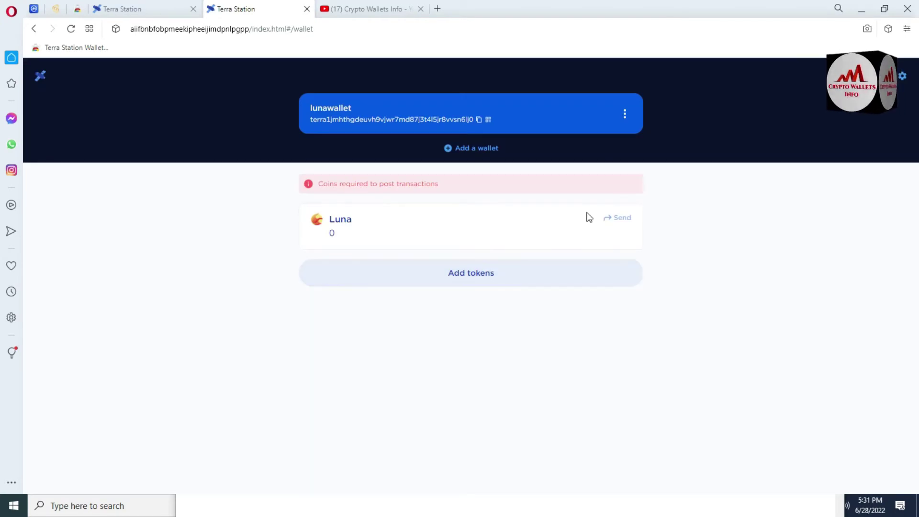
click(467, 509)
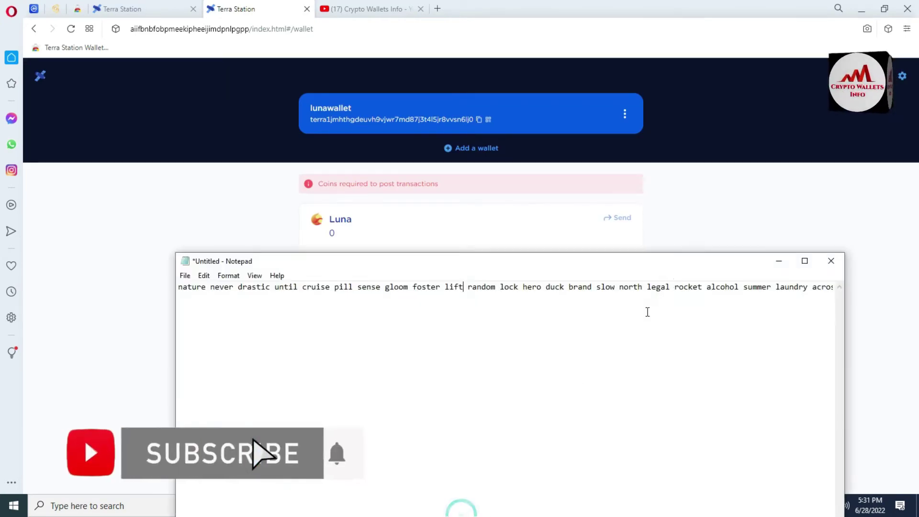
click(776, 263)
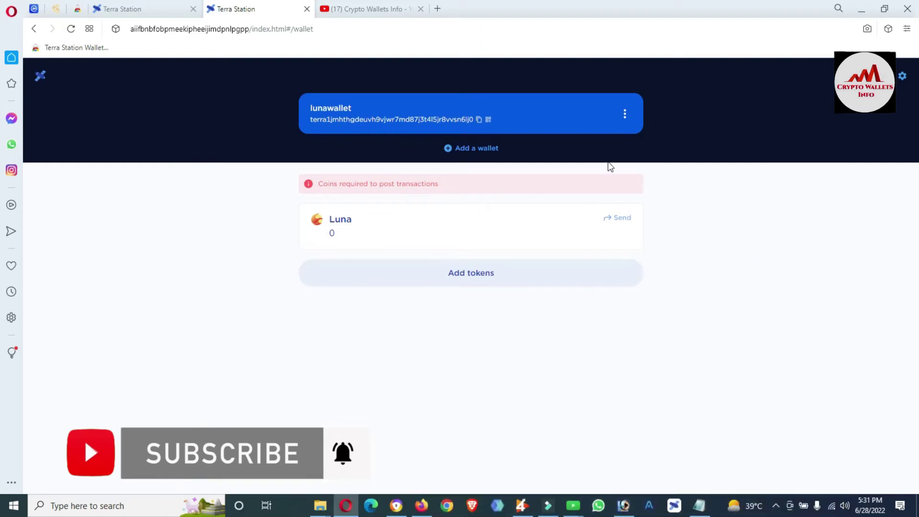
click(624, 115)
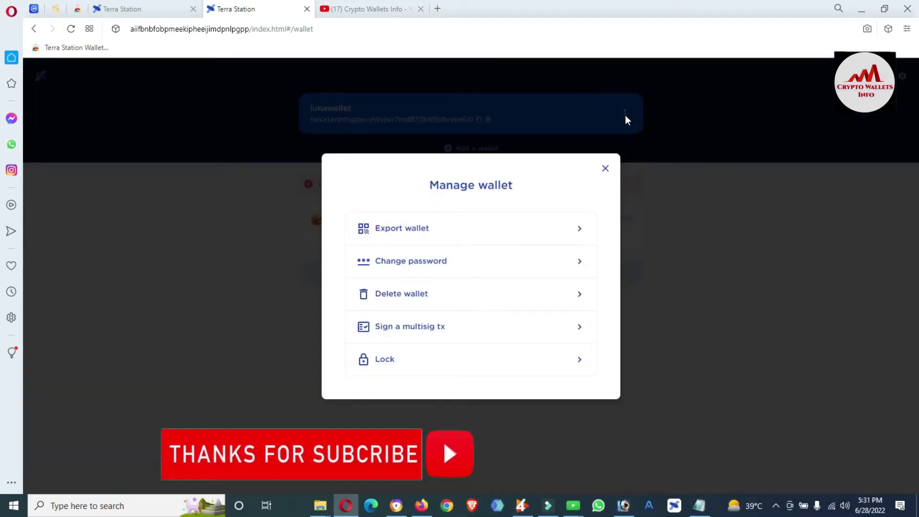
click(705, 322)
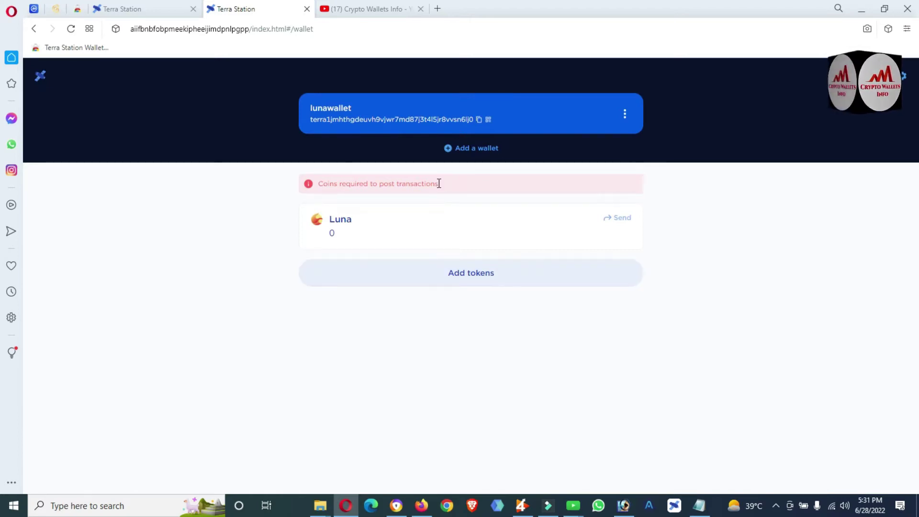
Choose the classic network in the network settings.
click(902, 77)
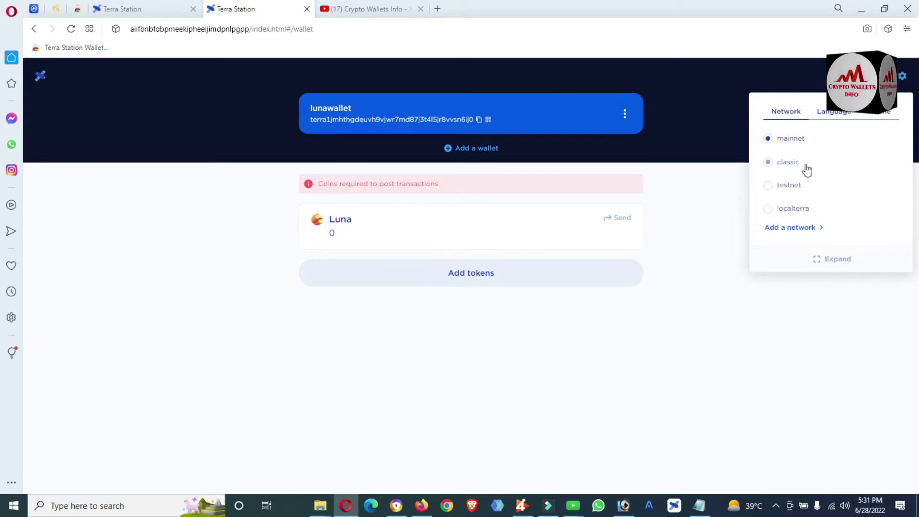
click(804, 167)
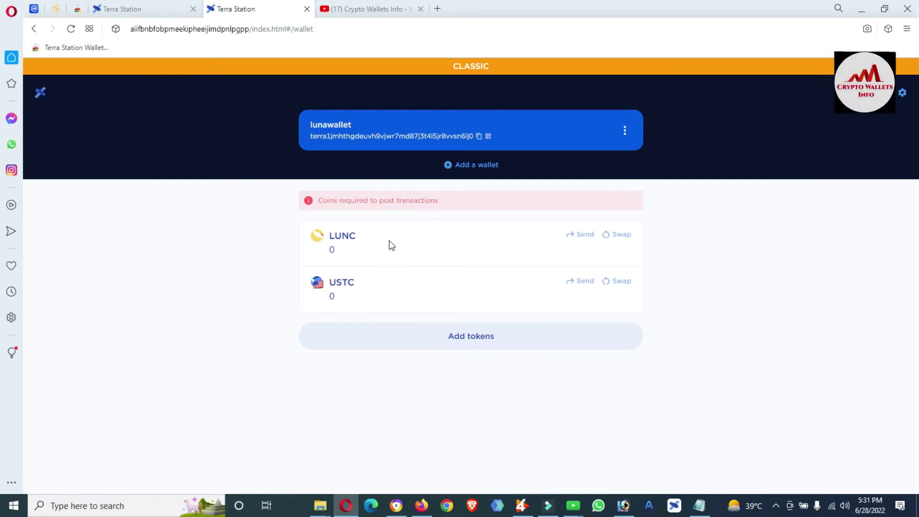
Copy the full lunawallet address from its QR code view, then close that view.
click(478, 137)
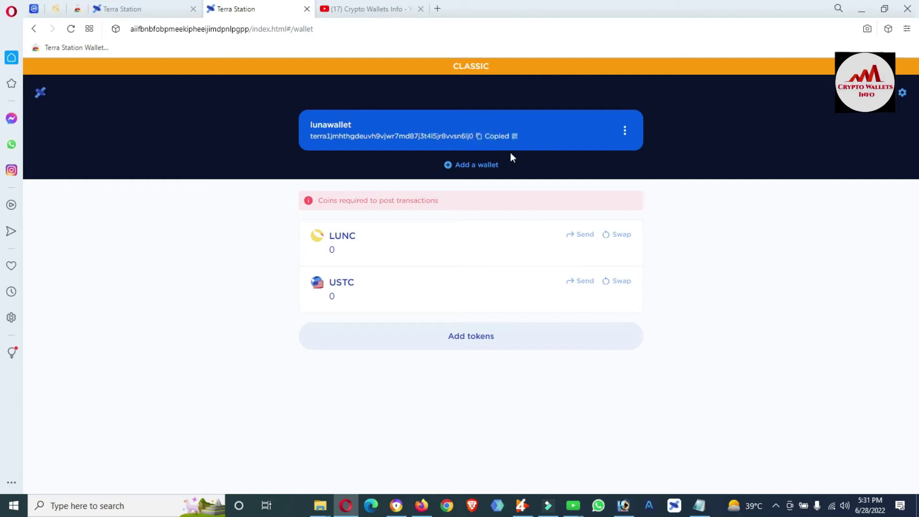
click(488, 137)
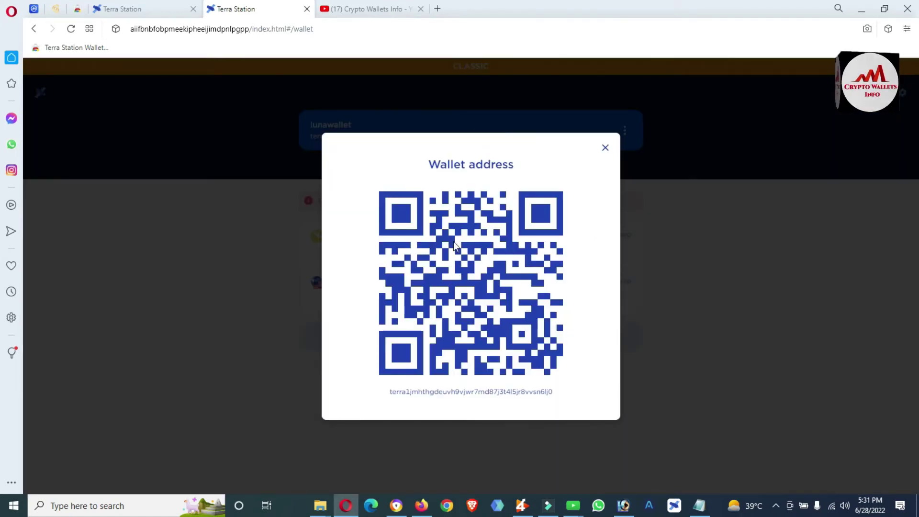
drag(389, 391, 568, 390)
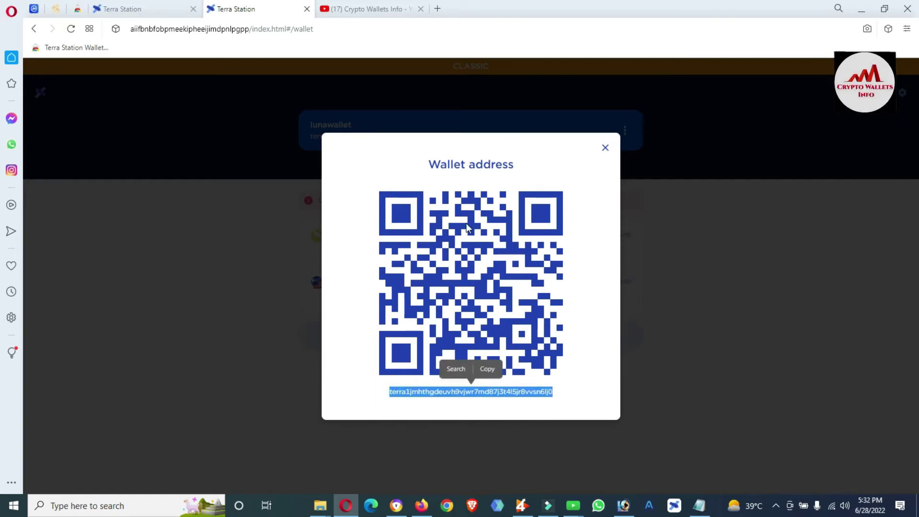
click(391, 393)
drag(389, 392, 581, 396)
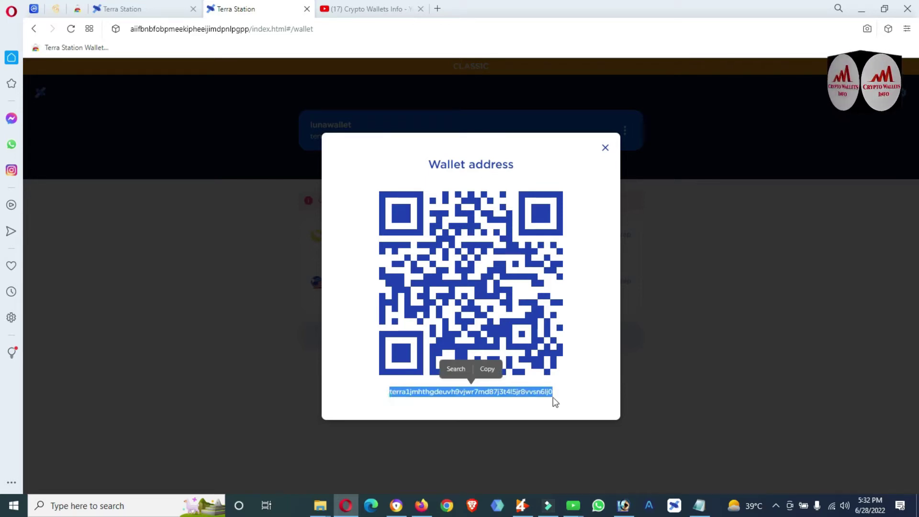
key(ctrl+c)
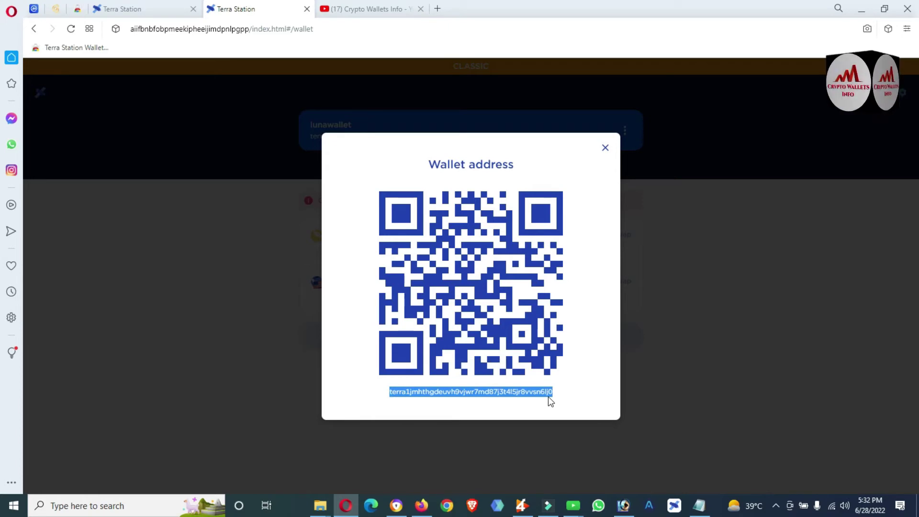
click(605, 148)
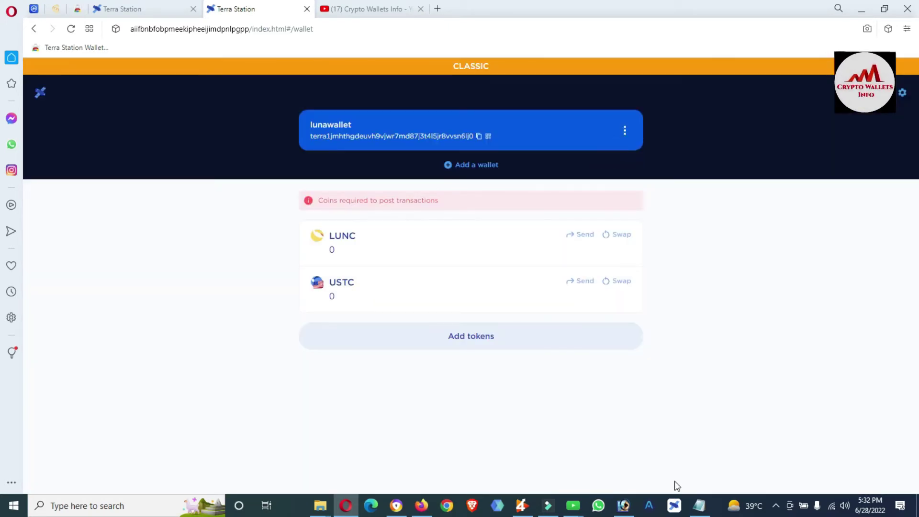
Open the wallet overview and toggle the network to mainnet and back to classic.
click(674, 504)
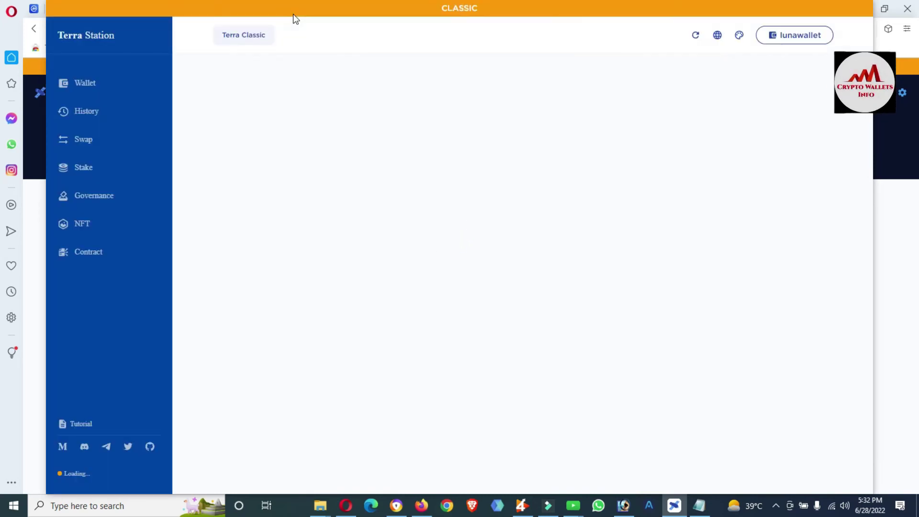
click(95, 90)
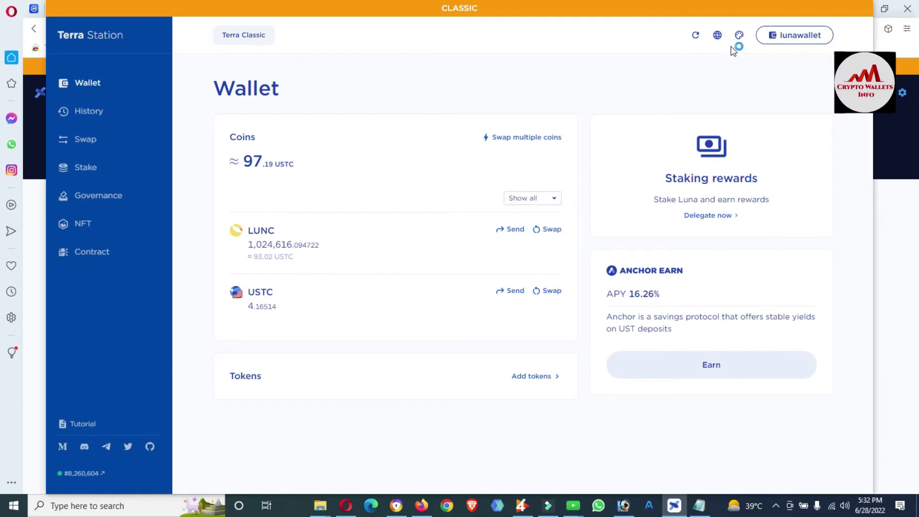
click(716, 35)
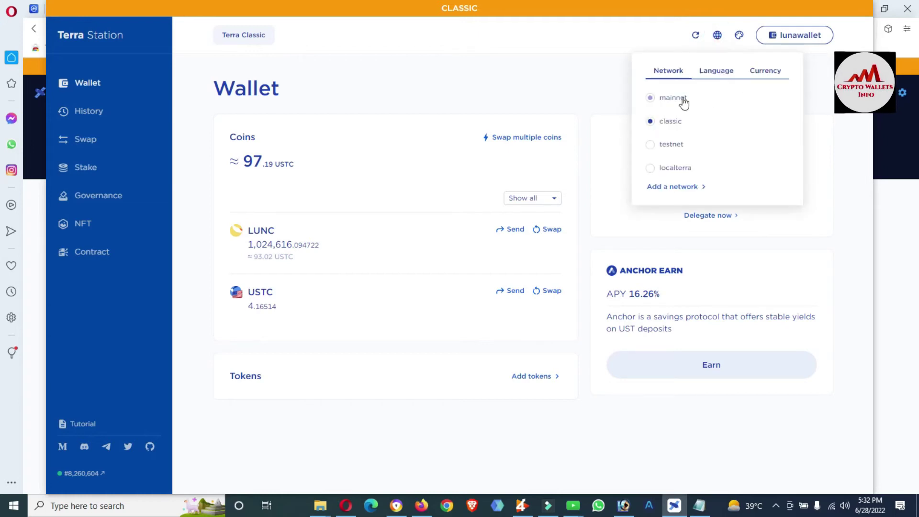
click(677, 96)
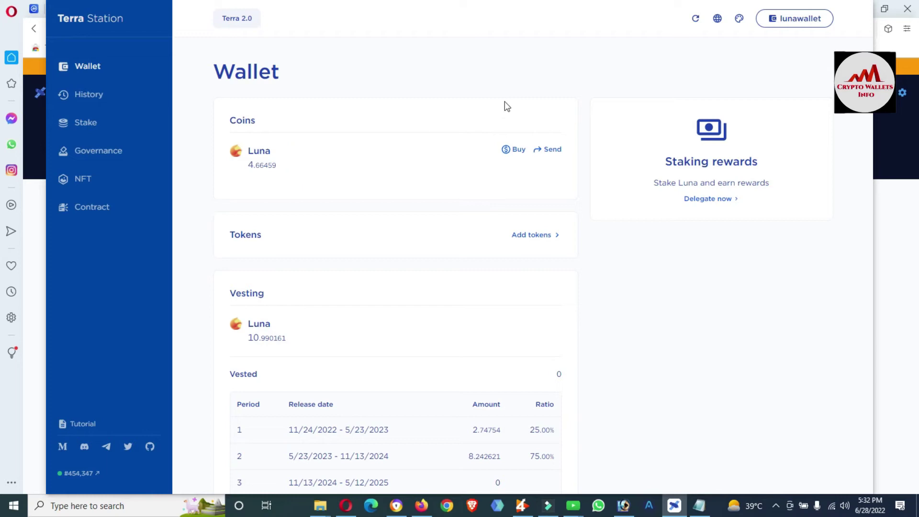
click(717, 20)
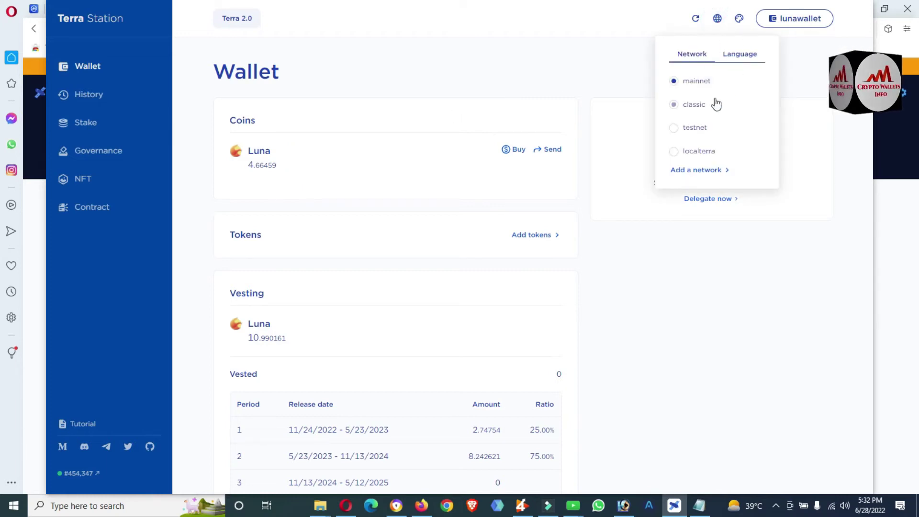
click(697, 107)
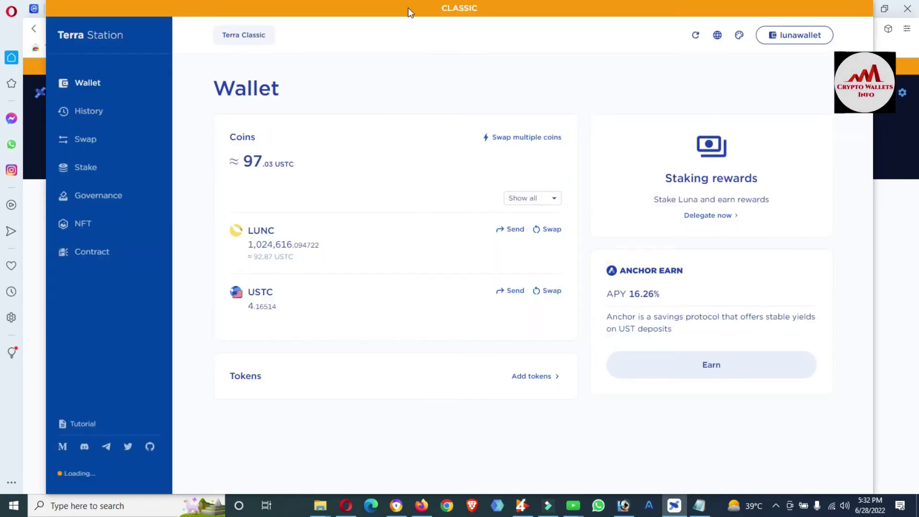
Open the Send form for the 1,024,616.094722 LUNC balance.
mouse_move(426, 22)
mouse_down()
mouse_move(424, 85)
mouse_move(437, 6)
mouse_move(427, 14)
mouse_up()
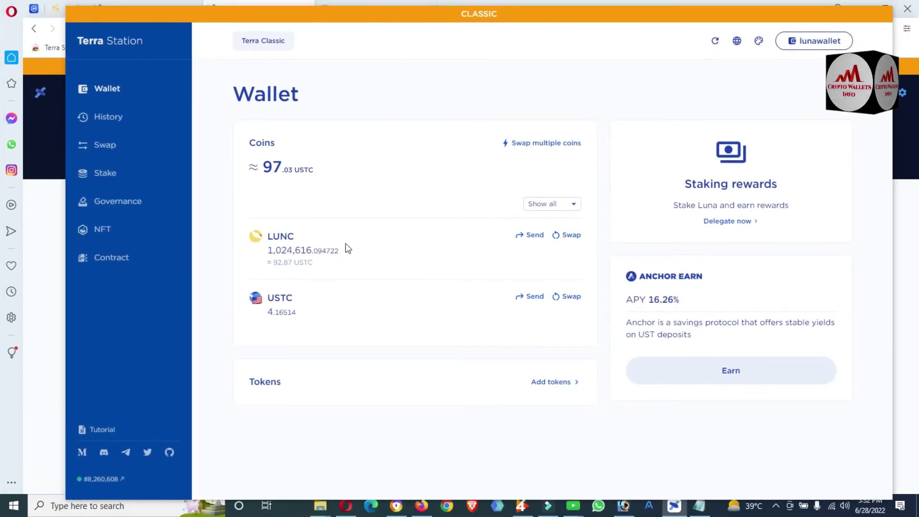
drag(349, 250, 320, 261)
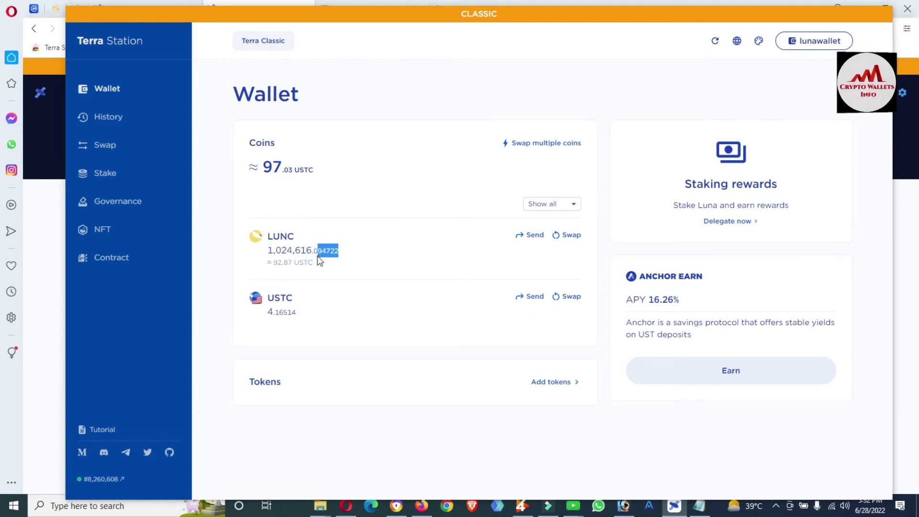
click(394, 354)
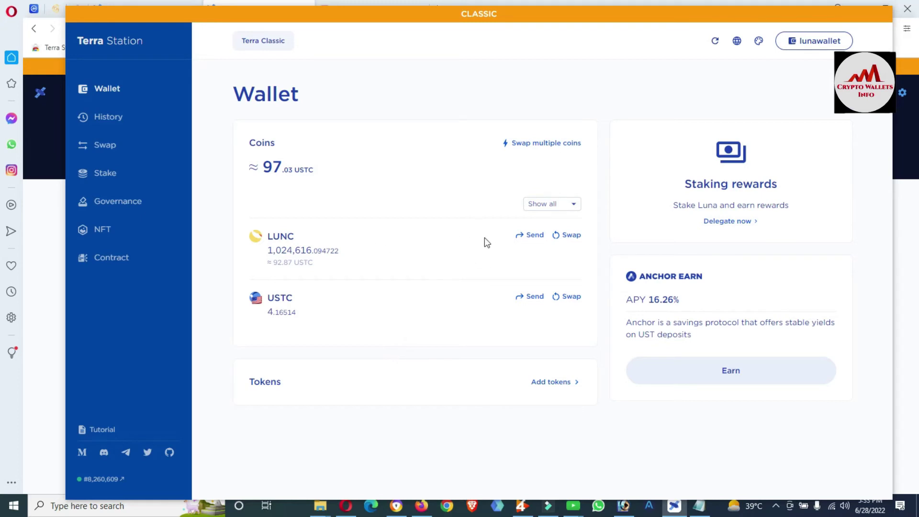
click(535, 235)
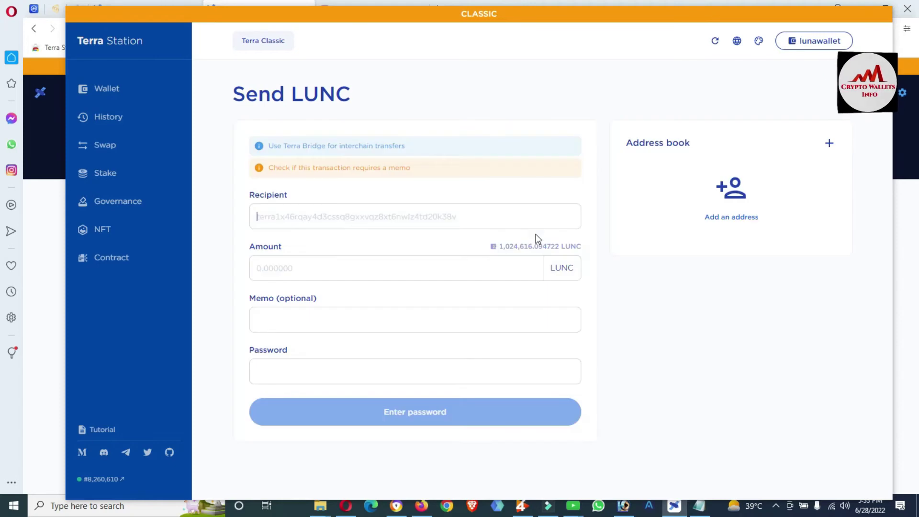
Paste the copied wallet address as recipient and enter 5 as the LUNC amount.
click(333, 222)
key(ctrl+v)
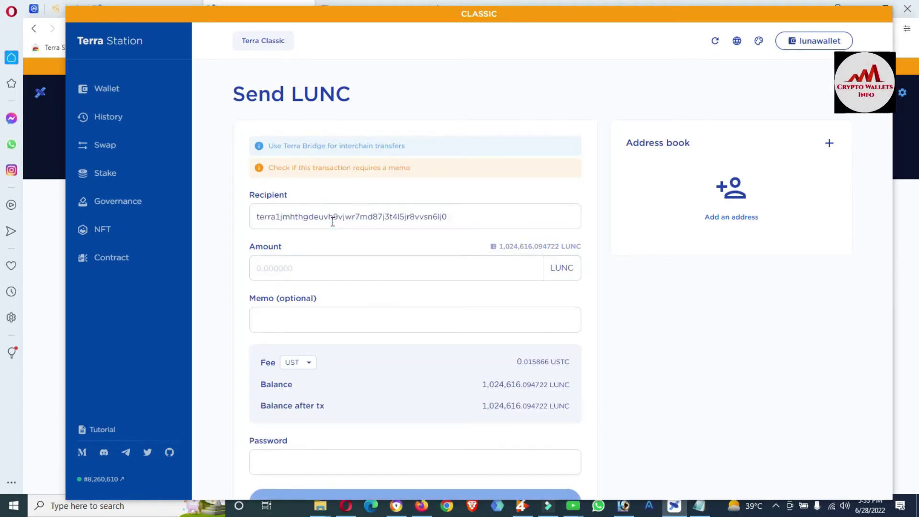
click(337, 265)
text(5)
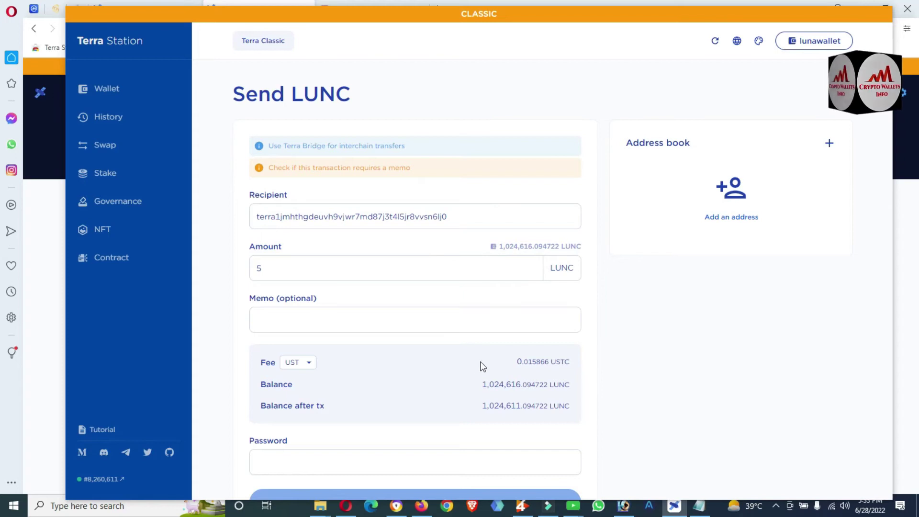
Pay the transaction fee in Luna, giving a 0.599176 LUNC fee.
drag(514, 362, 573, 361)
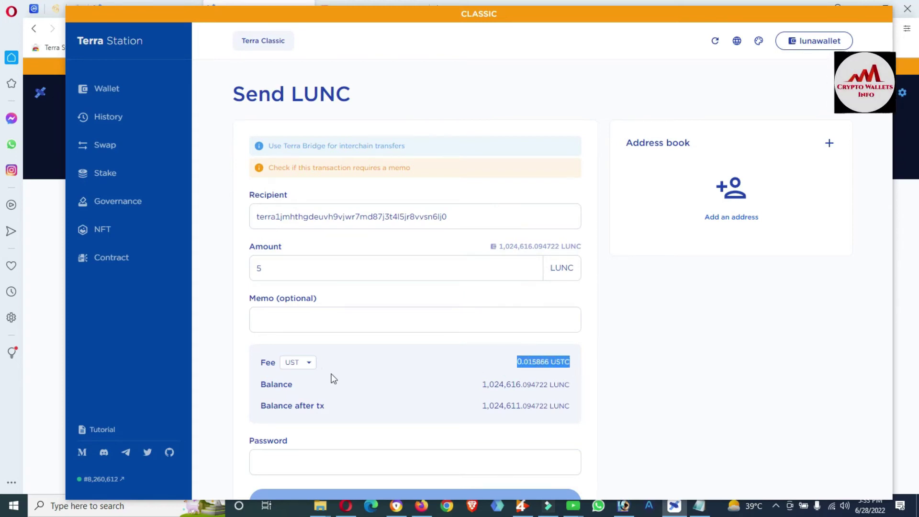
click(311, 366)
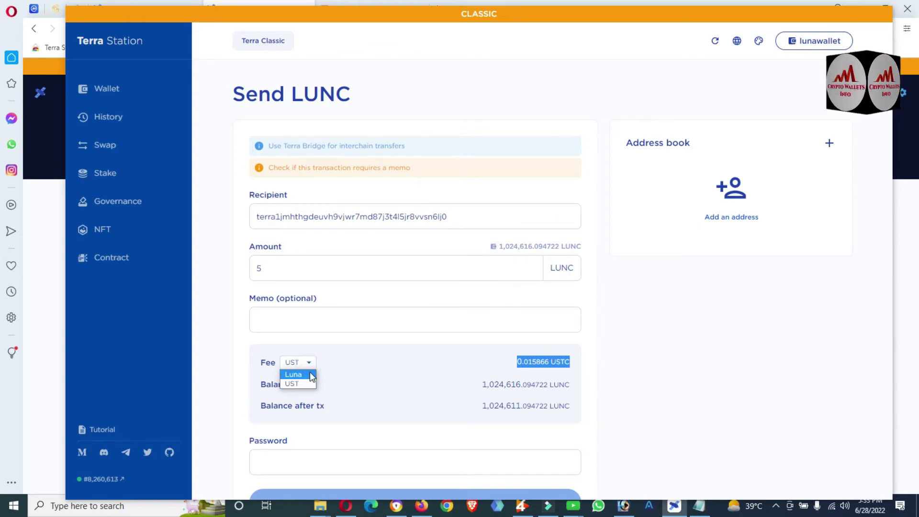
click(298, 374)
drag(534, 18, 513, 8)
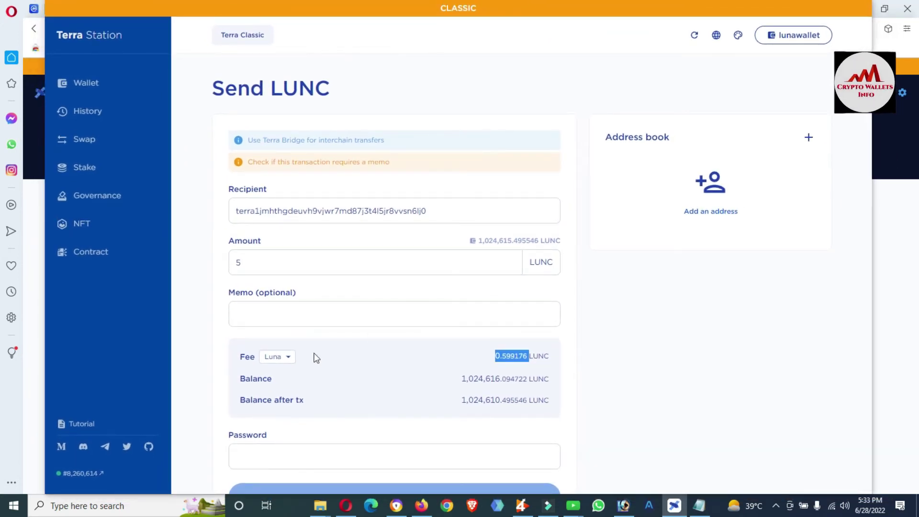
click(283, 358)
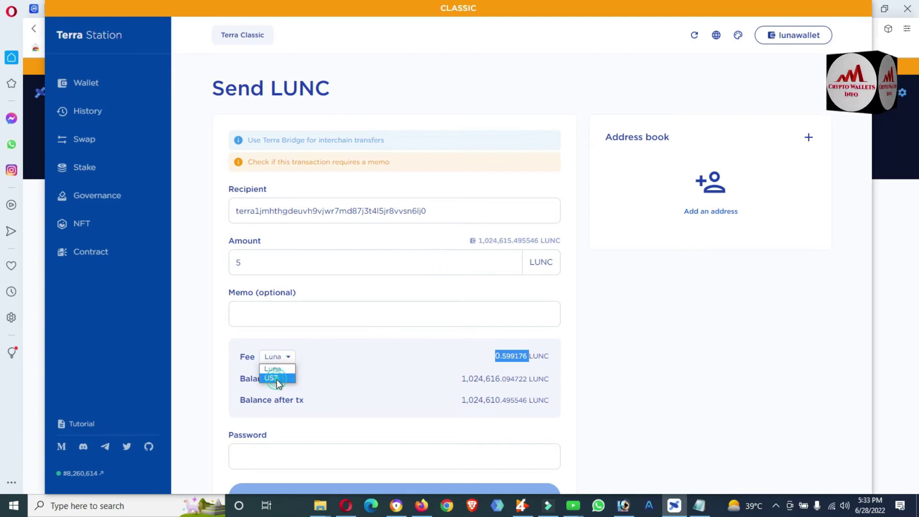
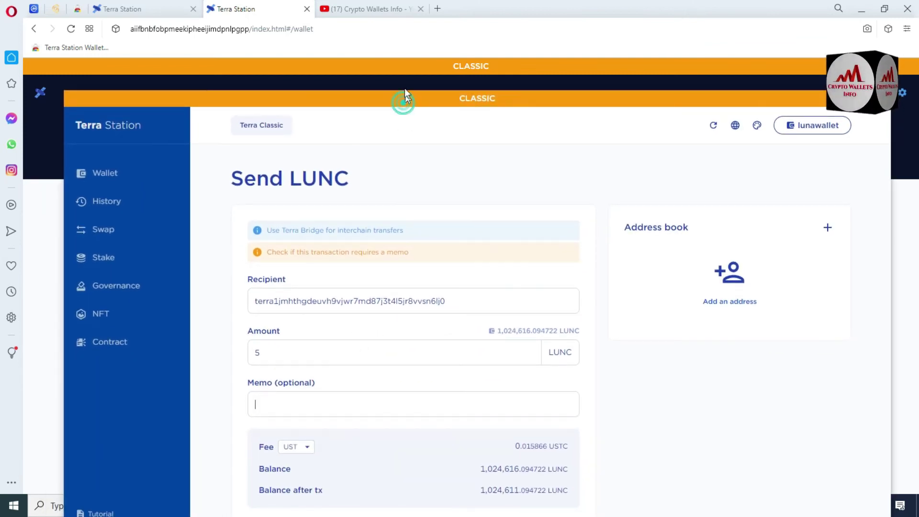
Move the Send LUNC window higher up the screen.
drag(404, 90, 405, 57)
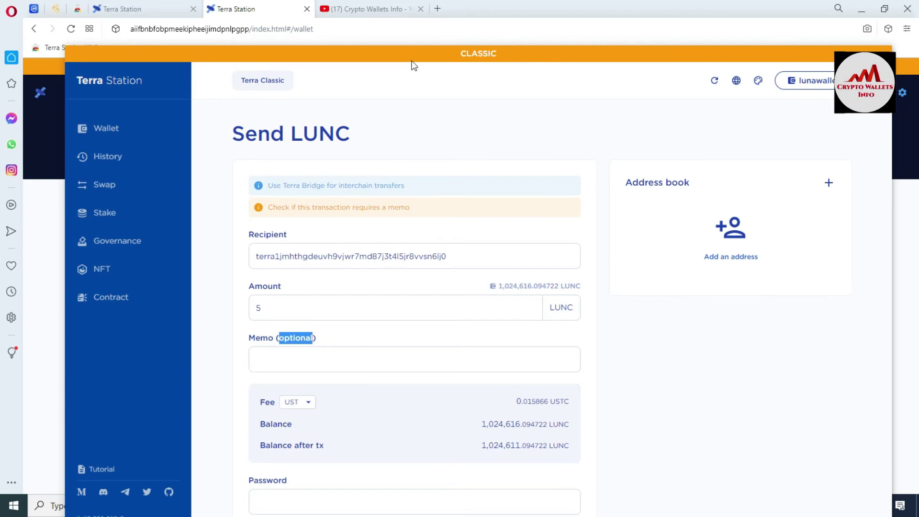
drag(412, 53, 415, 17)
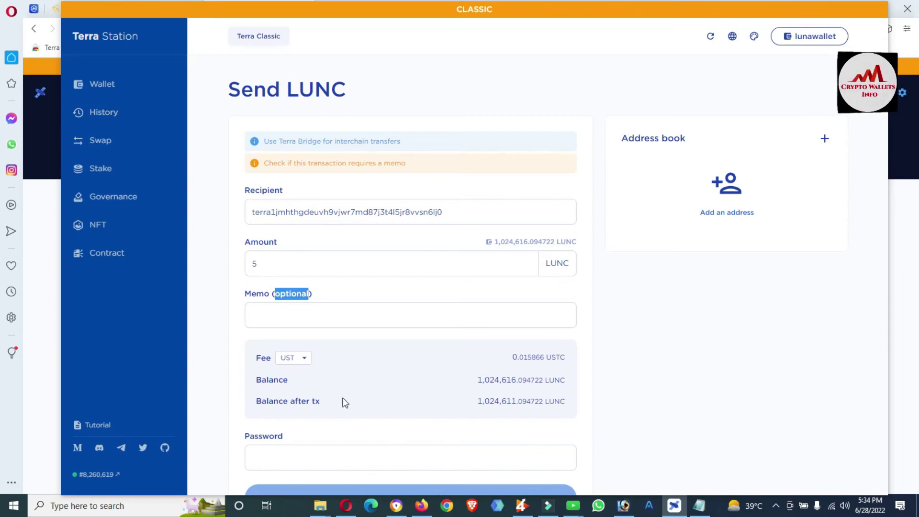
drag(479, 380, 528, 381)
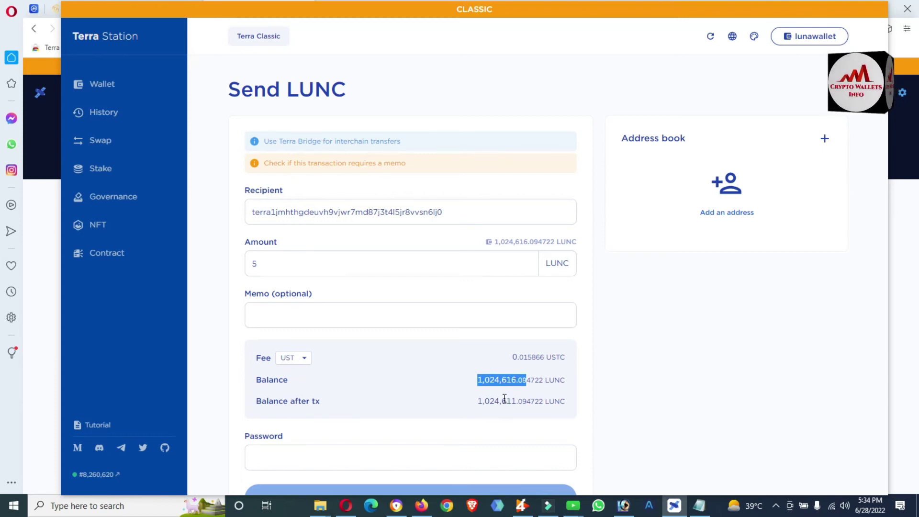
drag(502, 401, 516, 402)
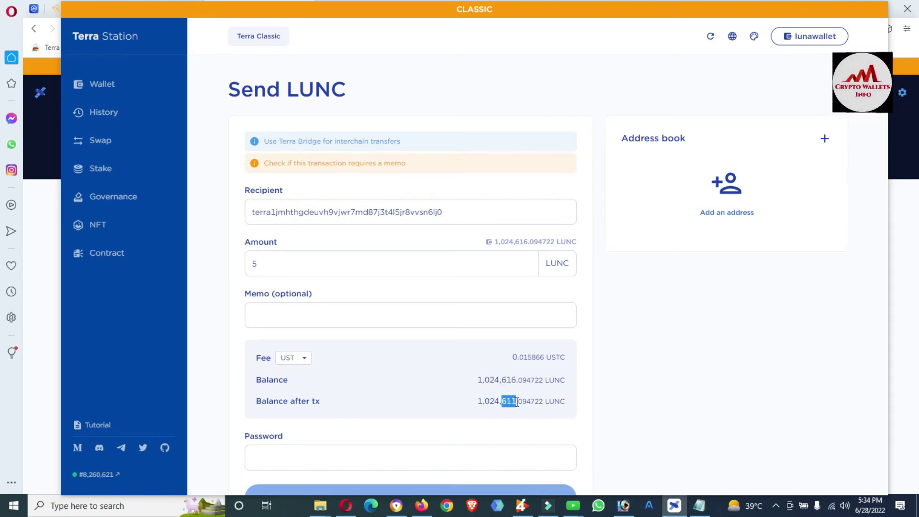
click(379, 454)
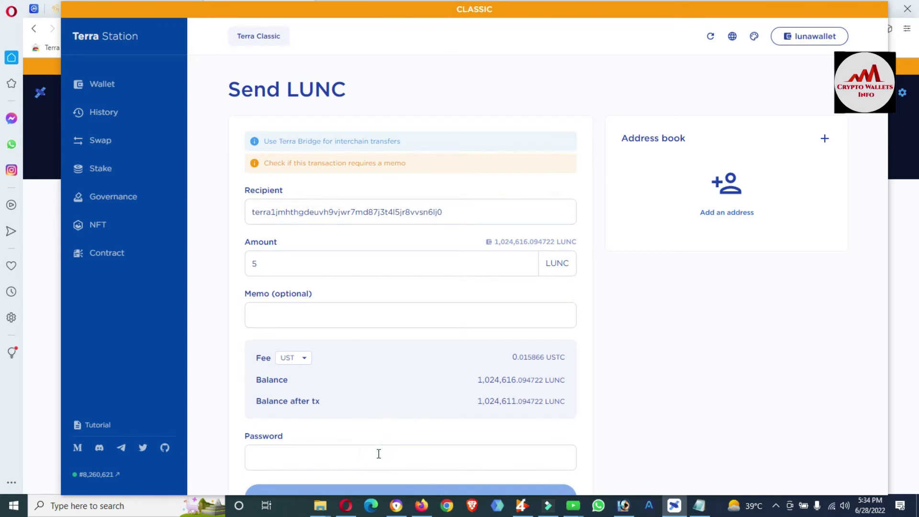
Enter the wallet password in the Send LUNC form and bring the Submit button into view.
text(•)
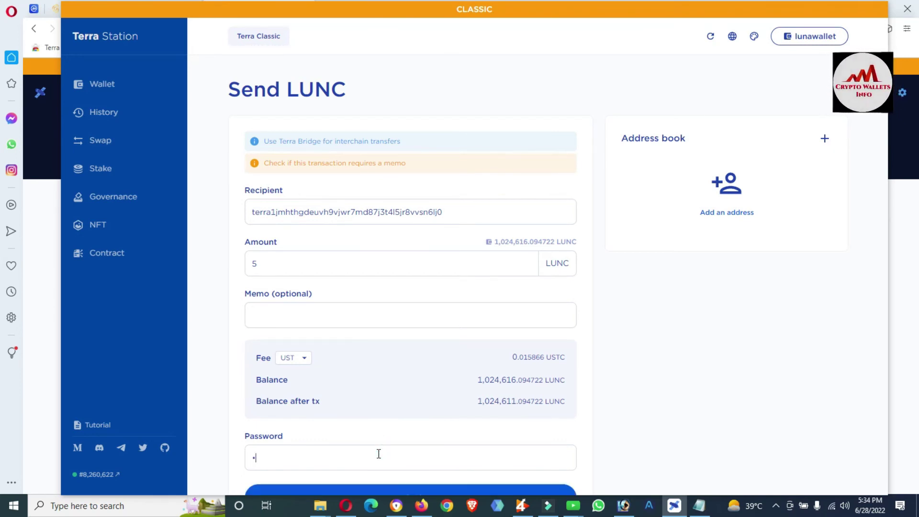
text(••••••••••••••)
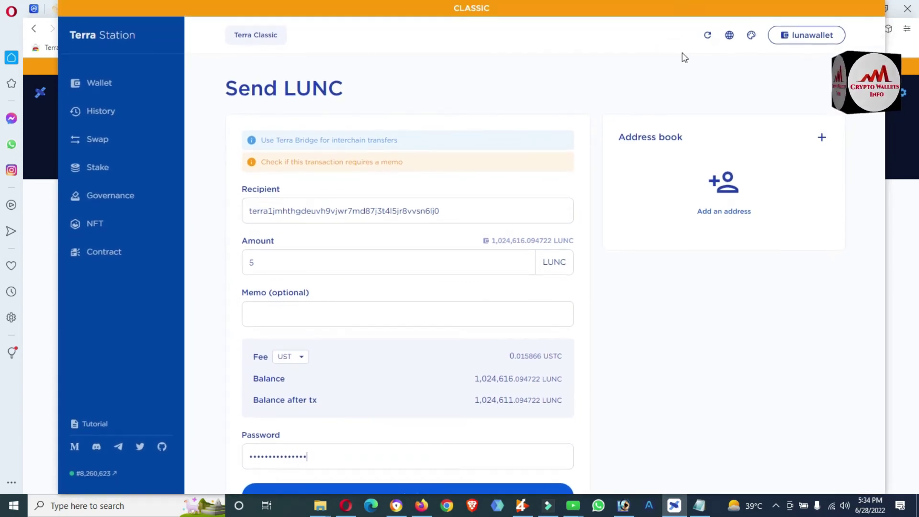
click(652, 298)
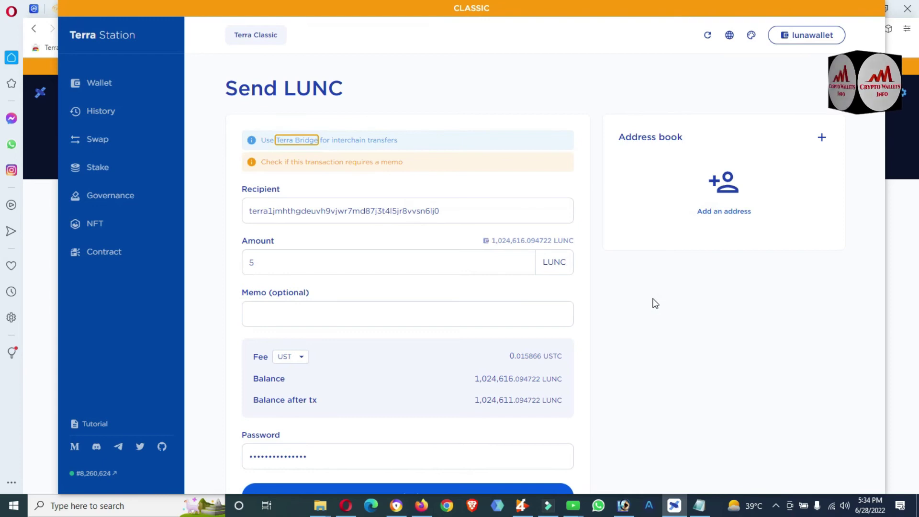
click(498, 313)
key(Tab)
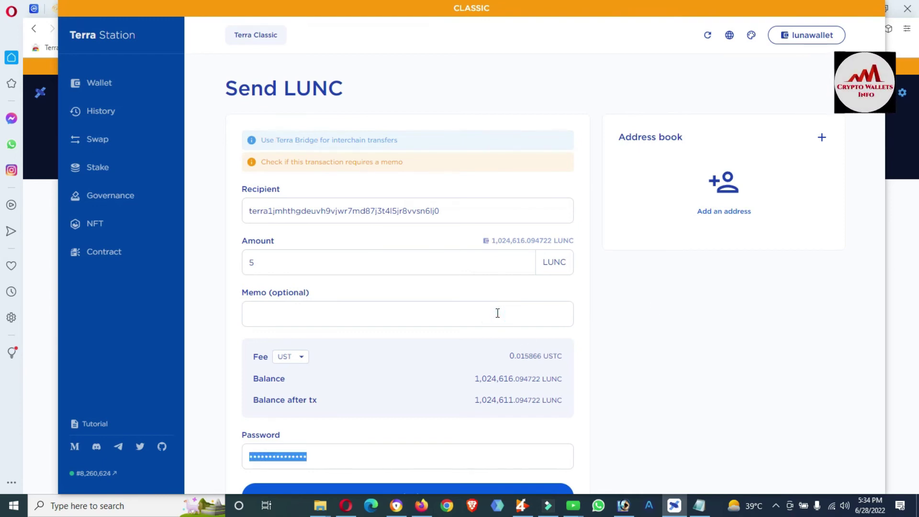
key(Tab)
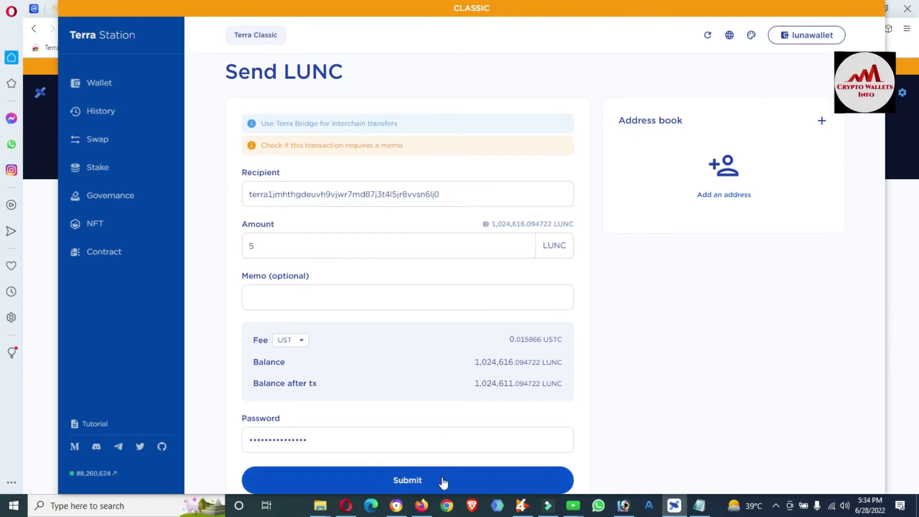
Submit the 5 LUNC transfer and confirm the Success! dialog showing the Tx hash.
click(429, 479)
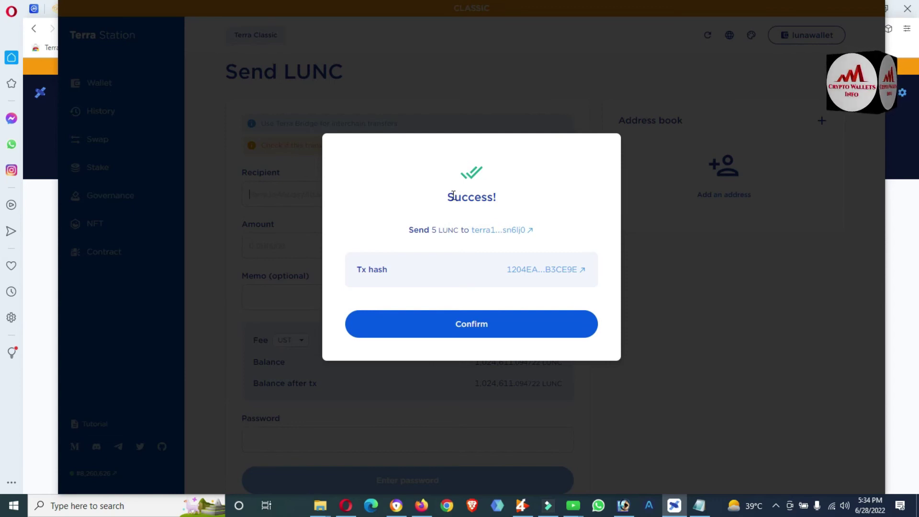
drag(450, 196, 502, 198)
drag(413, 230, 448, 230)
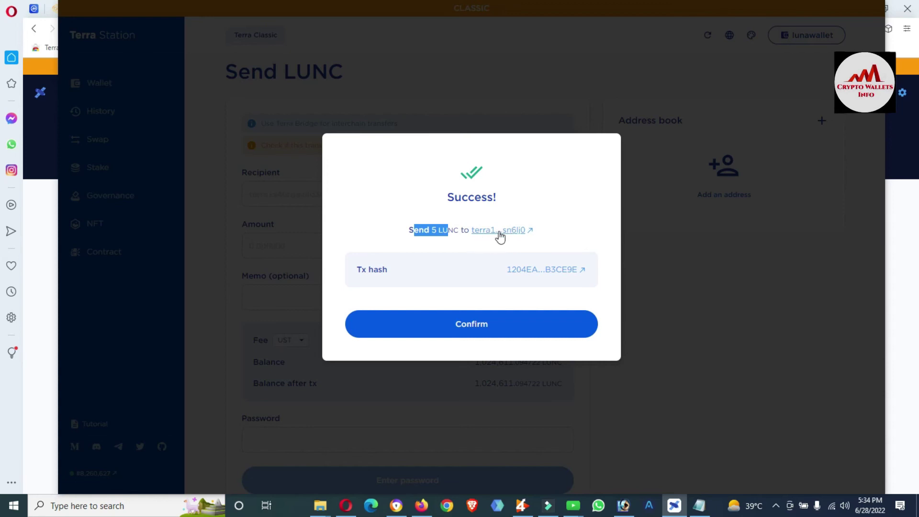
drag(358, 271, 386, 271)
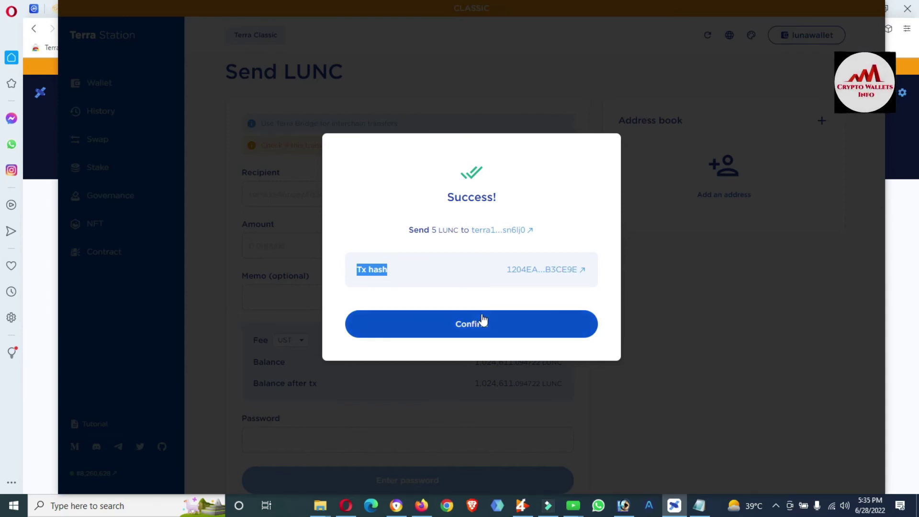
click(468, 325)
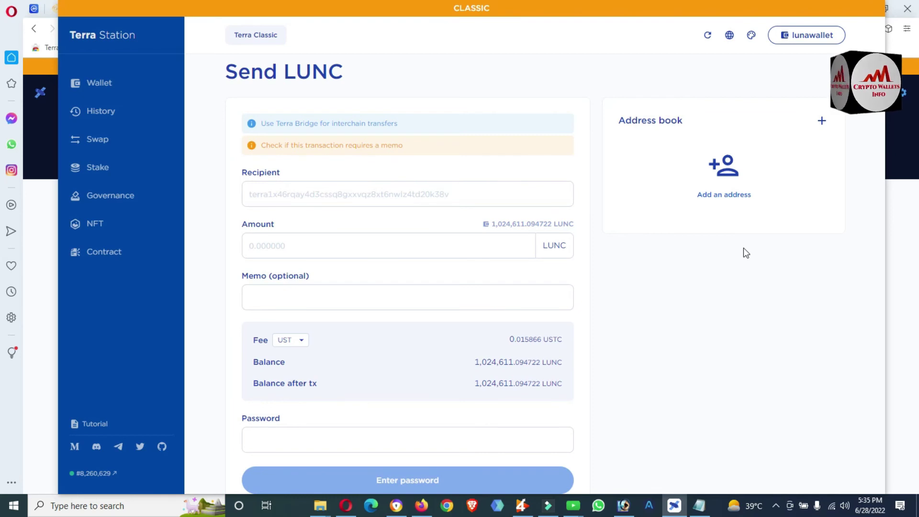
Close the send window and check that the receiving wallet lists 5 LUNC and 0 USTC.
click(904, 255)
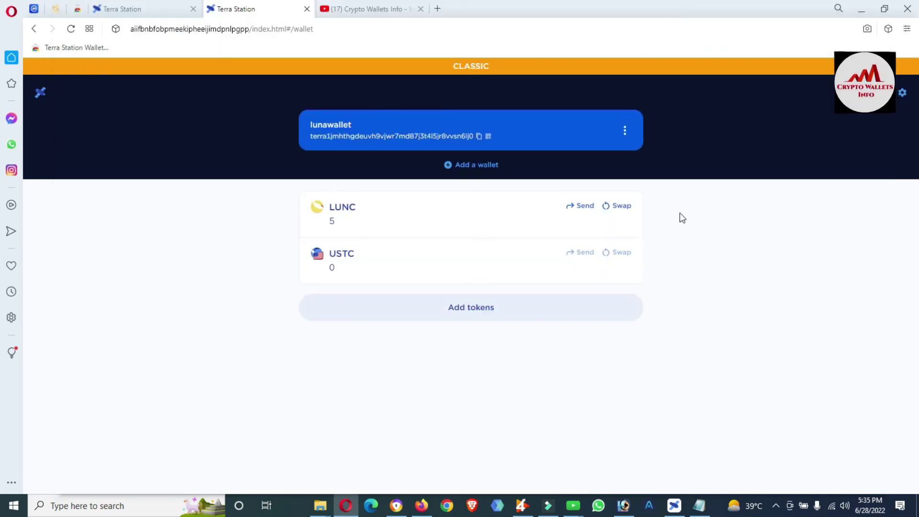
double_click(366, 209)
click(366, 215)
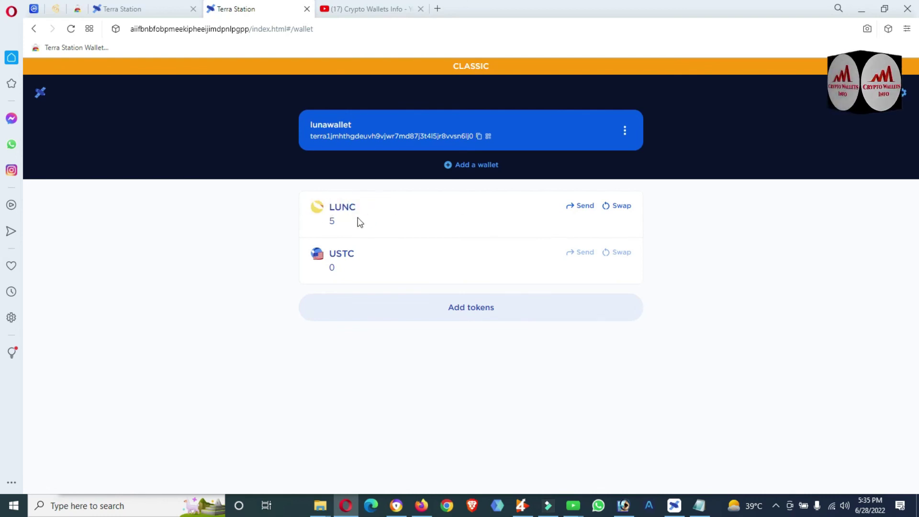
drag(342, 227, 334, 205)
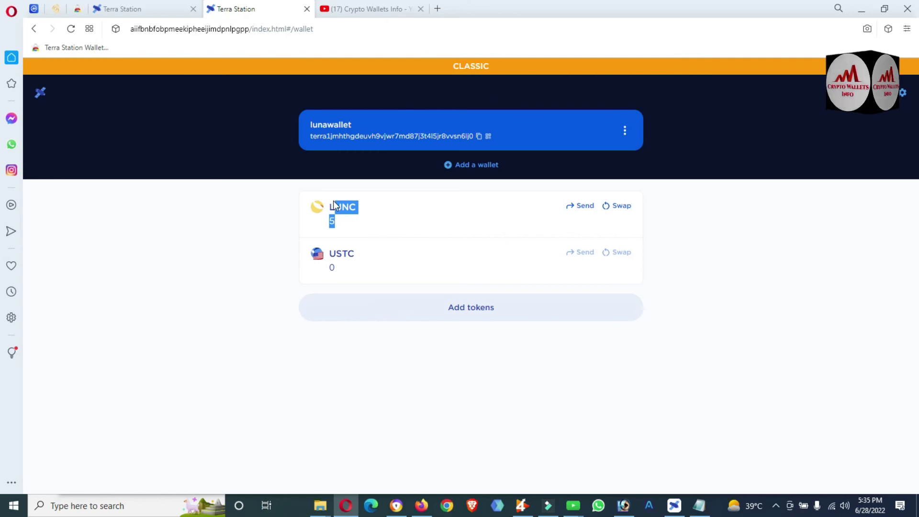
drag(333, 206, 330, 214)
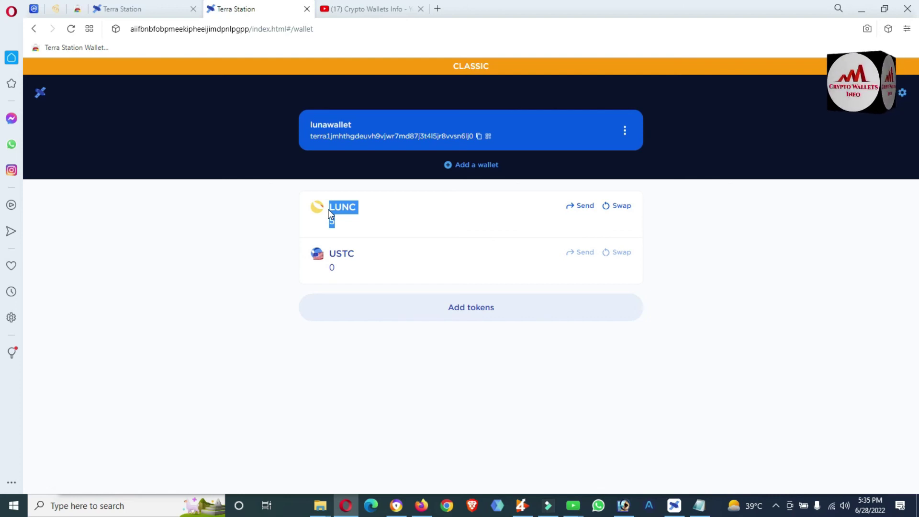
mouse_move(330, 213)
mouse_down()
mouse_move(341, 207)
mouse_move(330, 211)
mouse_up()
drag(355, 254, 331, 254)
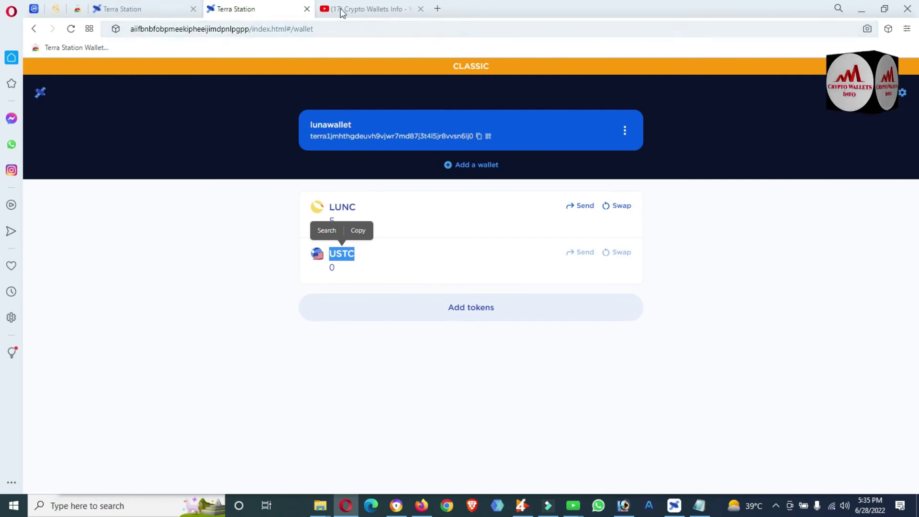
Open the Crypto Wallets Info YouTube tab and scroll to the Urdu-audience Best Cryptocurrency Wallets section.
click(365, 10)
drag(293, 262, 180, 262)
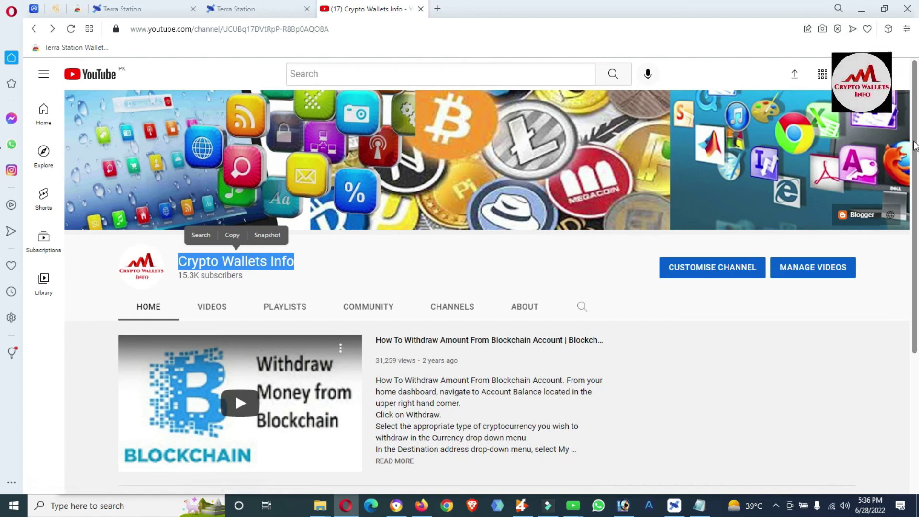
drag(915, 146, 916, 286)
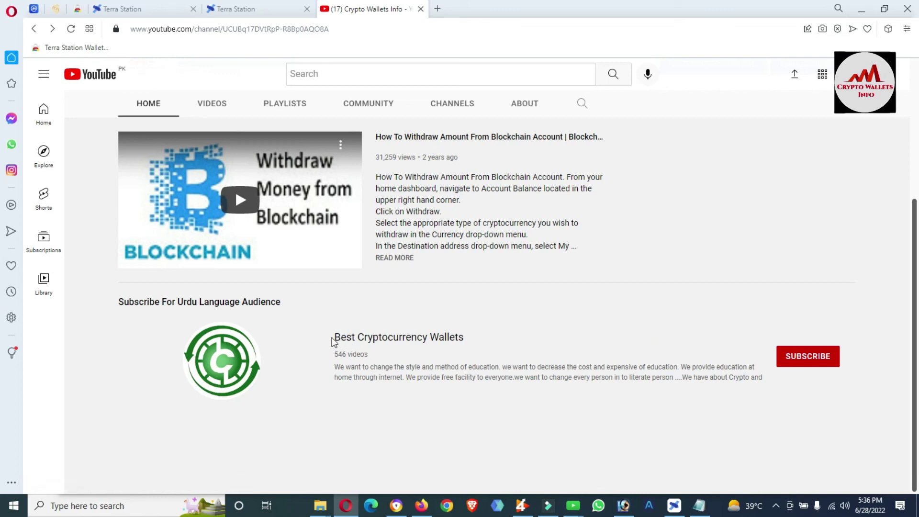
drag(334, 342, 471, 339)
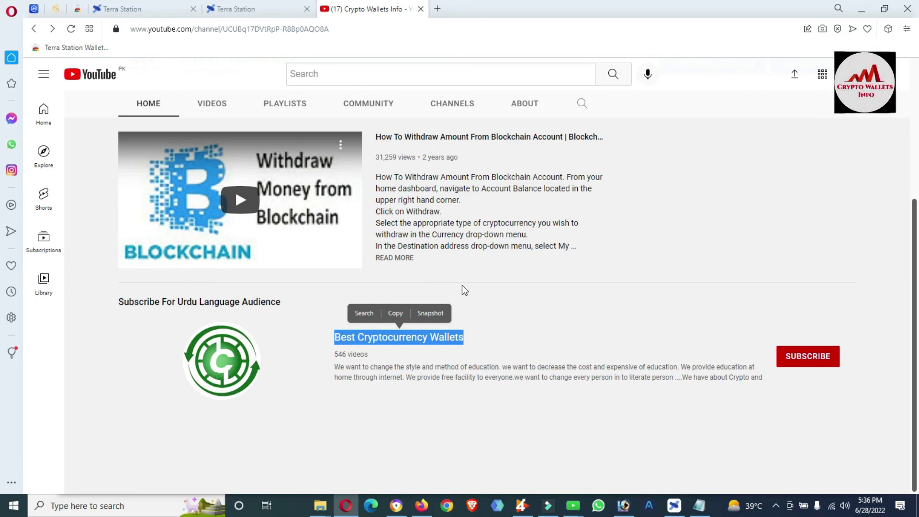
click(915, 278)
scroll(914, 287, up, 5)
scroll(915, 335, down, 5)
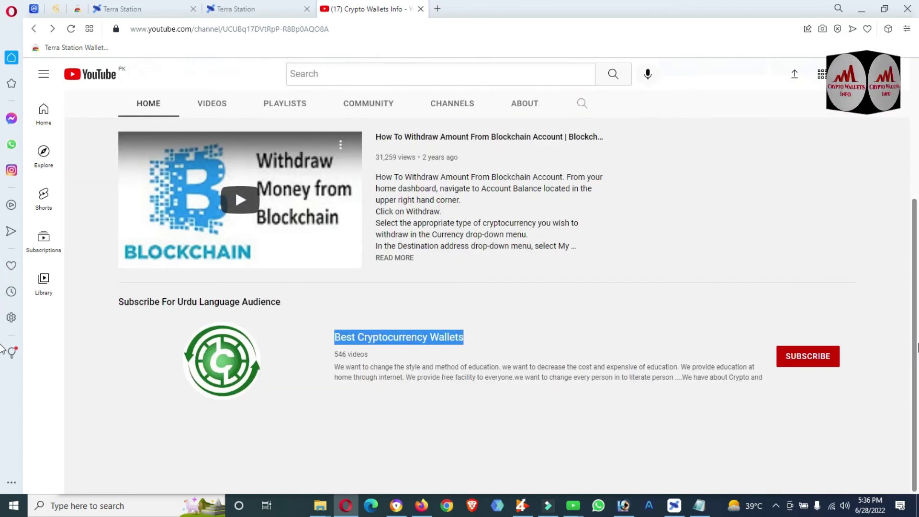